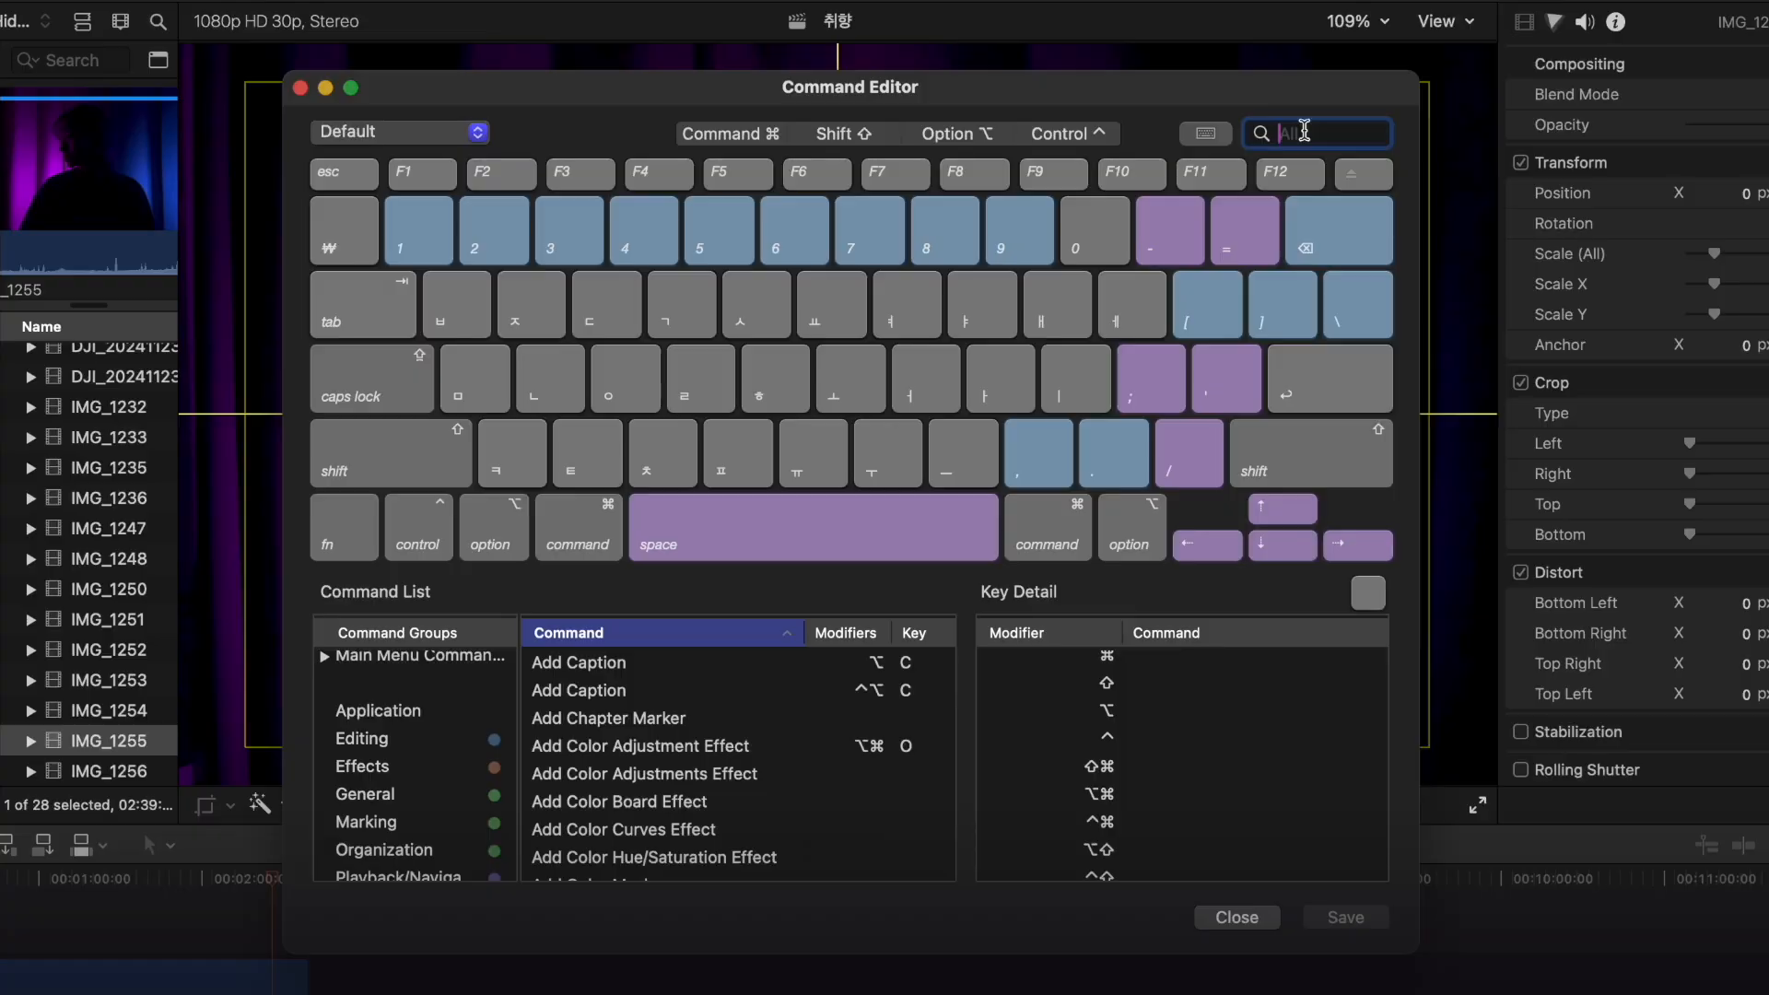
- Search the Command Editor for "blade" and select the Blade command
{"action": "type", "text": "blad"}
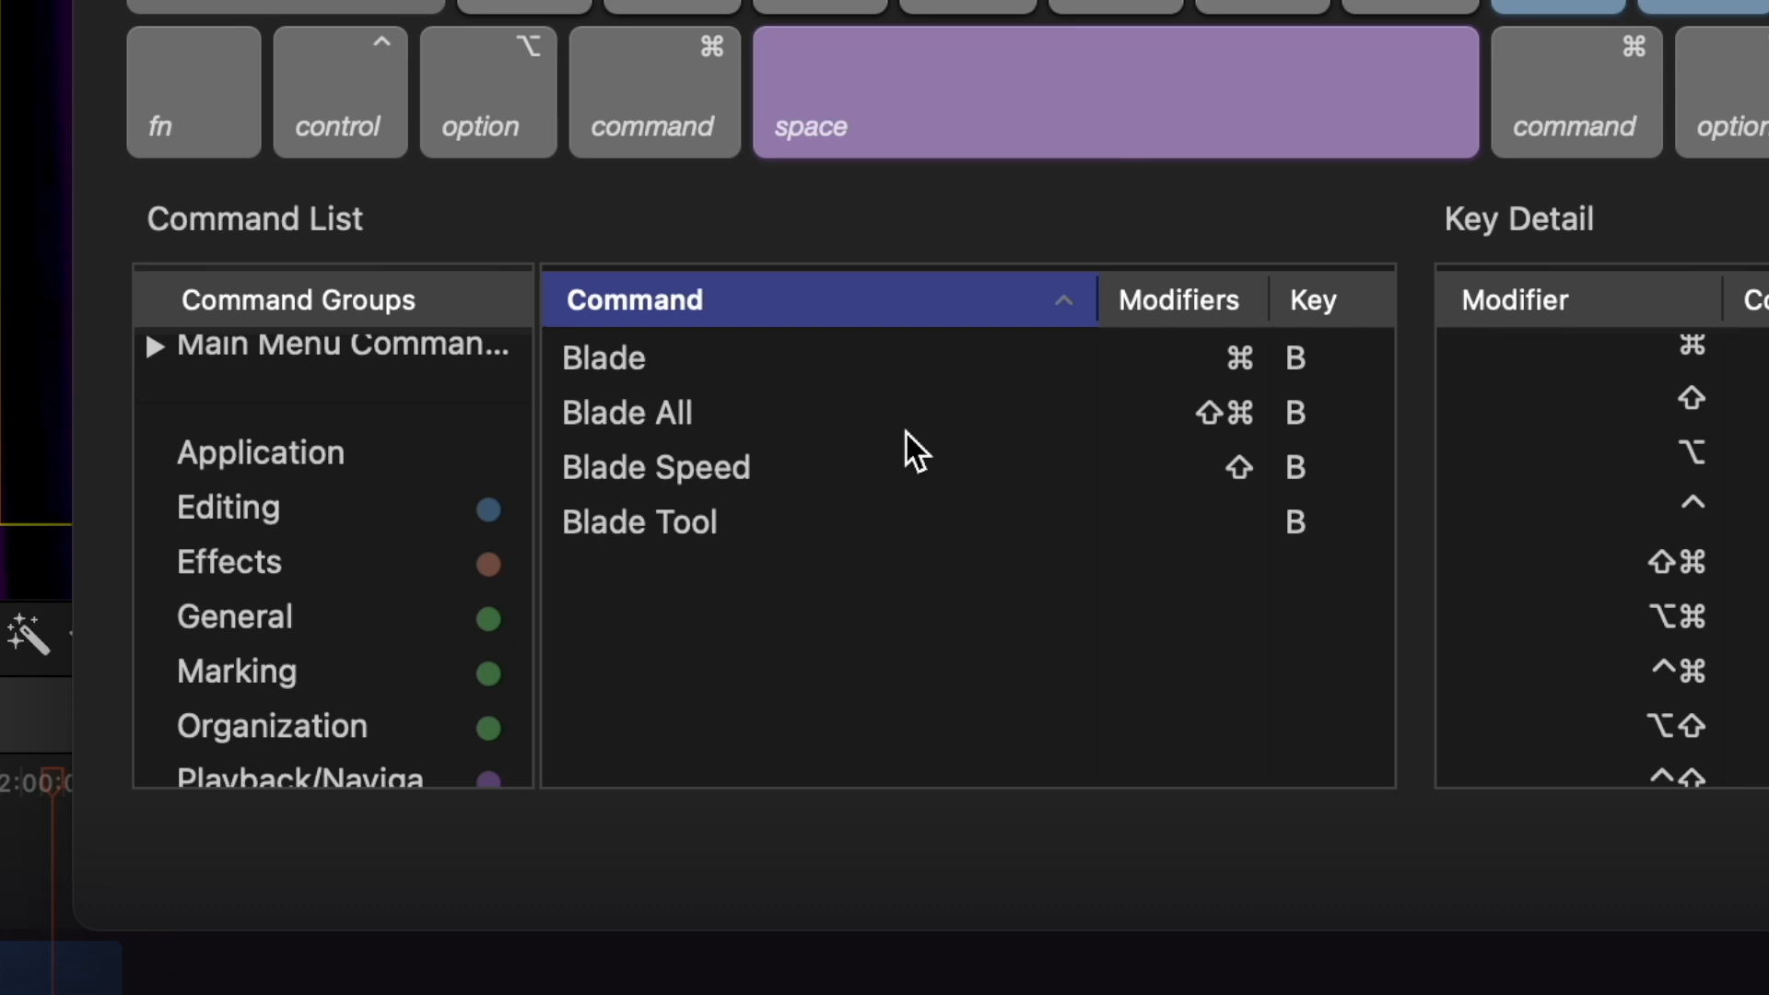
{"action": "left_click", "coordinate": [720, 361]}
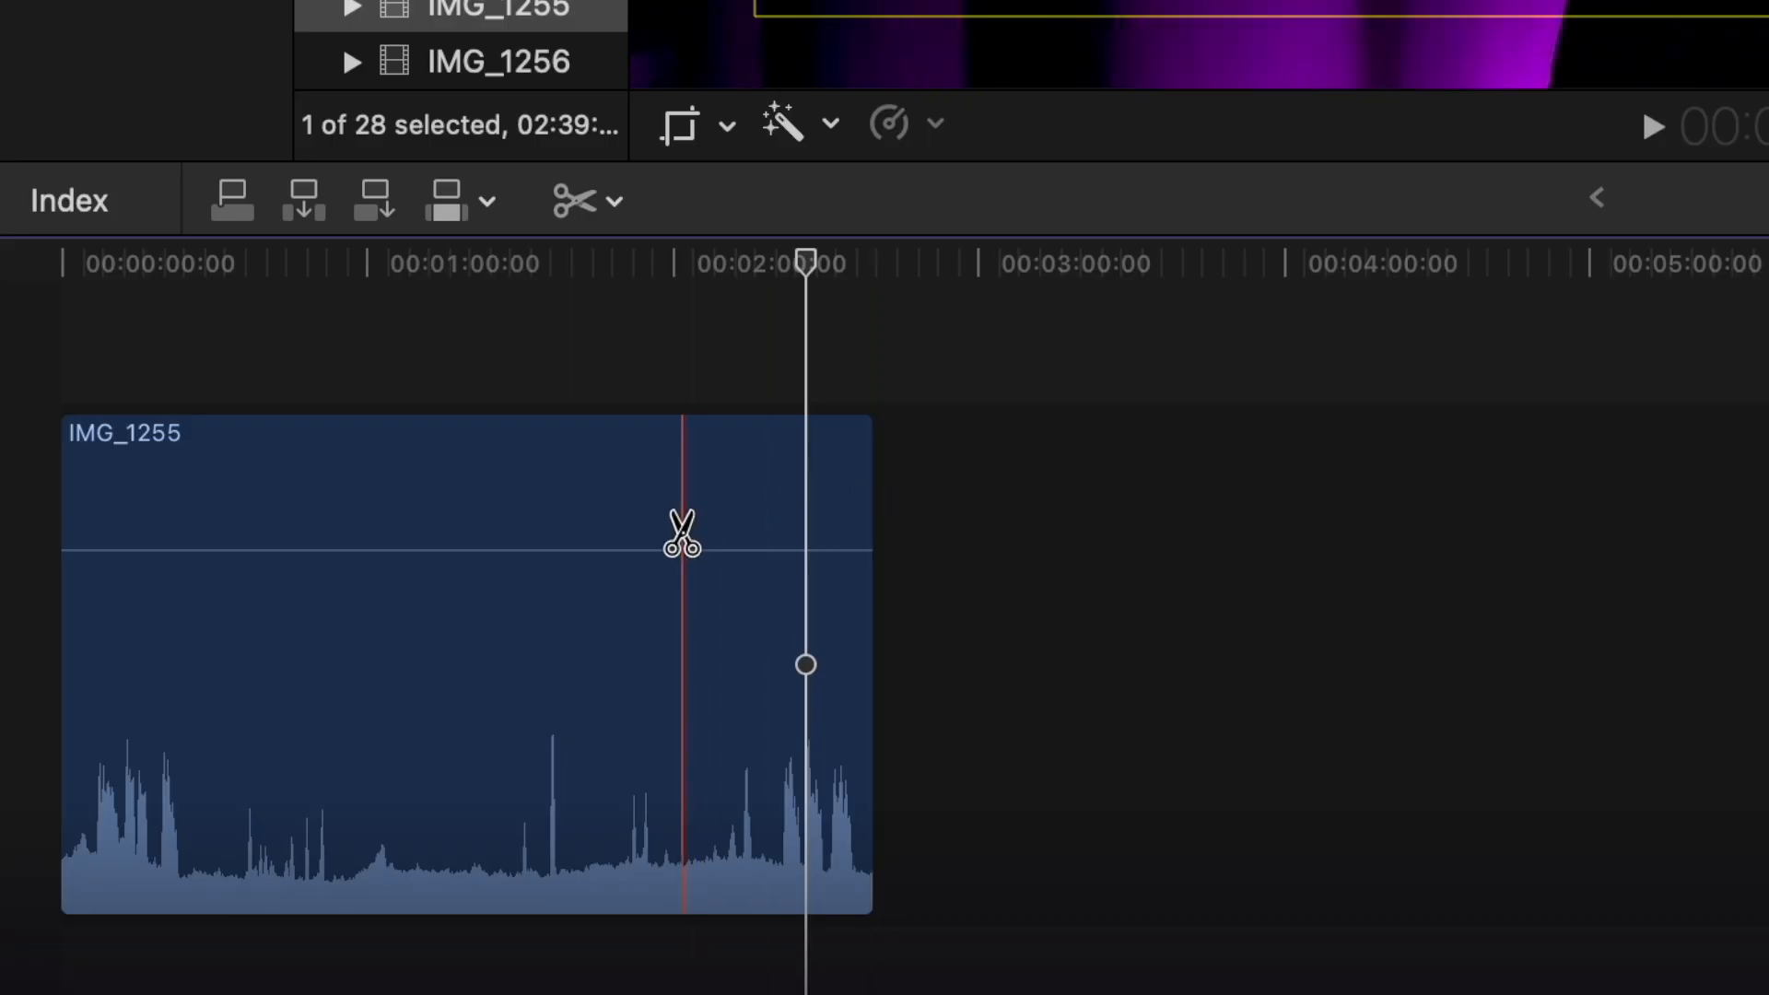
- Switch from the Select tool to the Blade tool and cut the IMG_1255 clip at four points along the timeline
{"action": "key", "text": "a"}
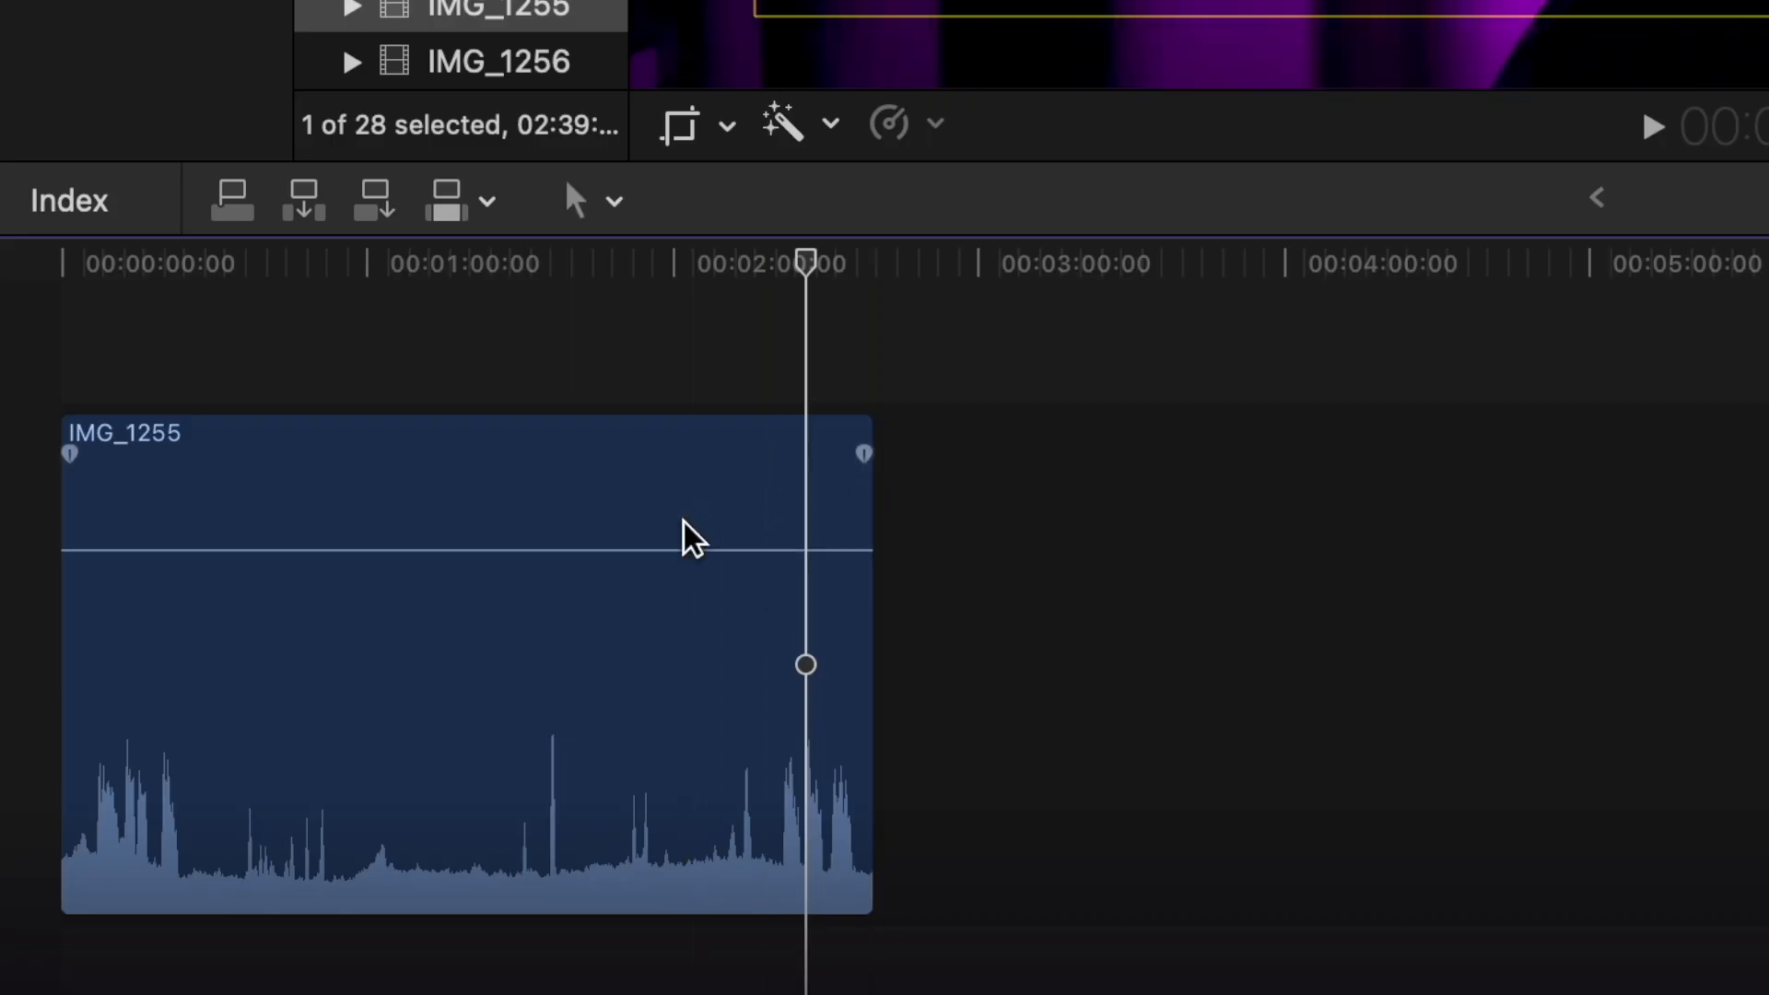
{"action": "key", "text": "b"}
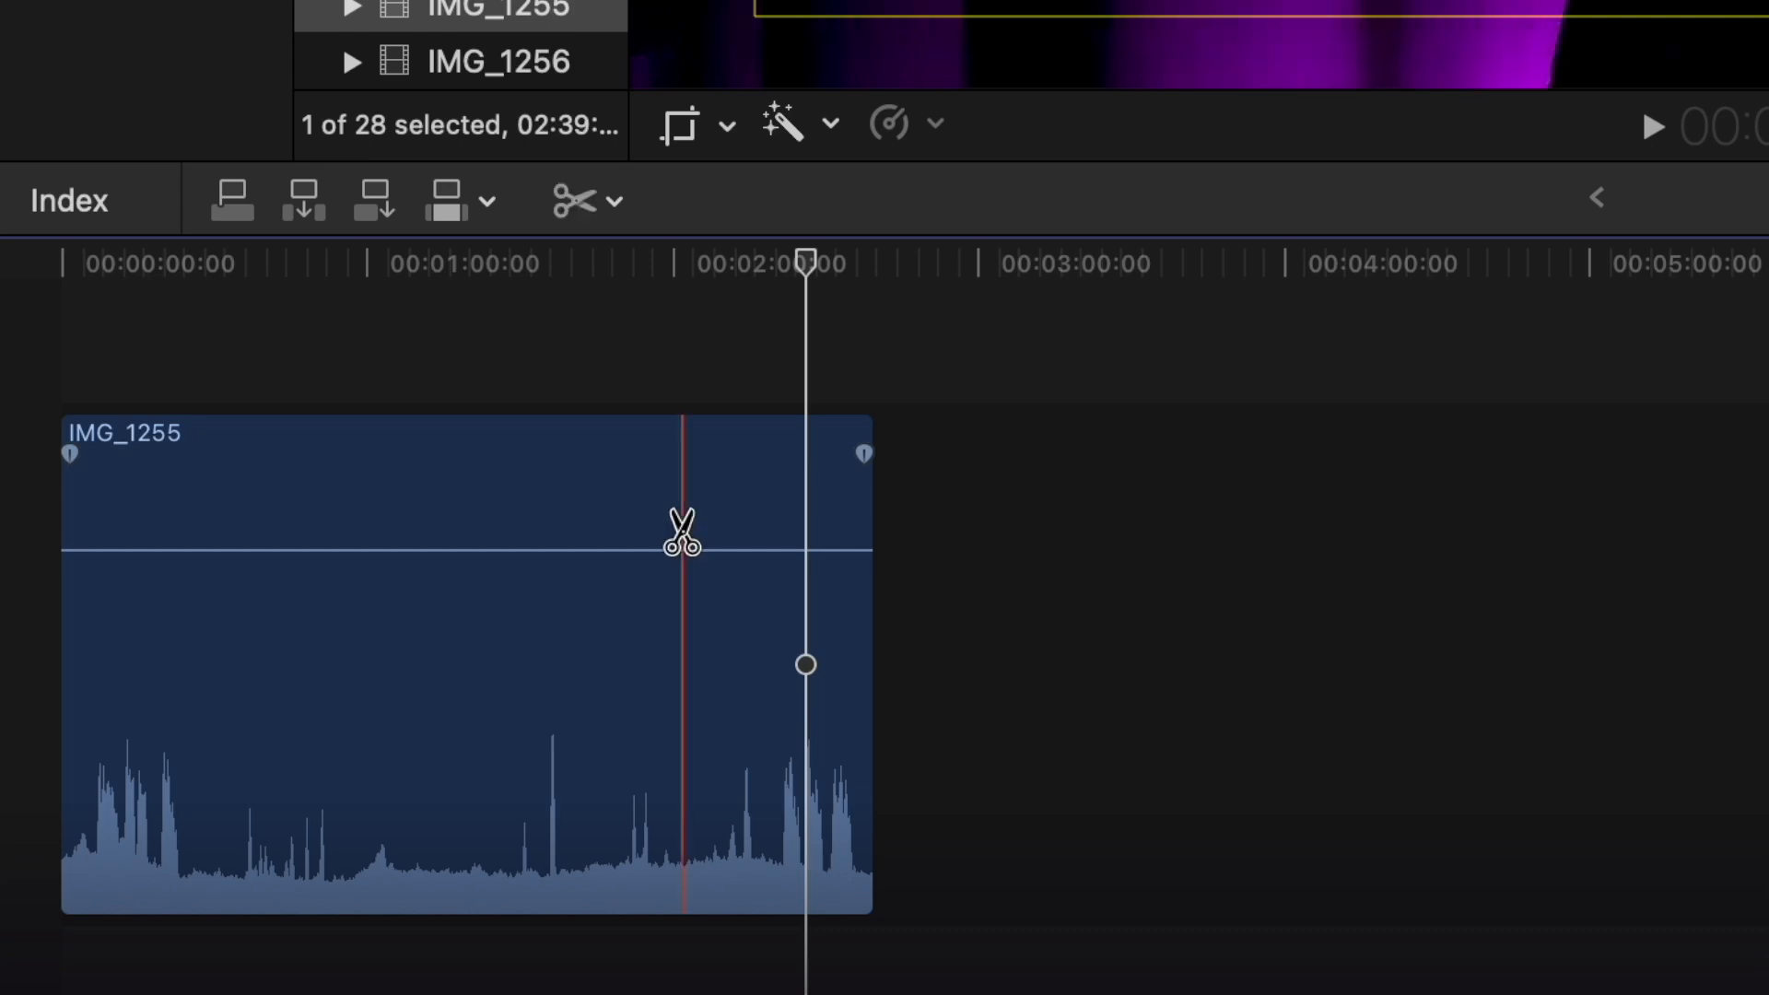
{"action": "left_click", "coordinate": [683, 533]}
{"action": "left_click", "coordinate": [716, 533]}
{"action": "left_click", "coordinate": [751, 535]}
{"action": "left_click", "coordinate": [786, 533]}
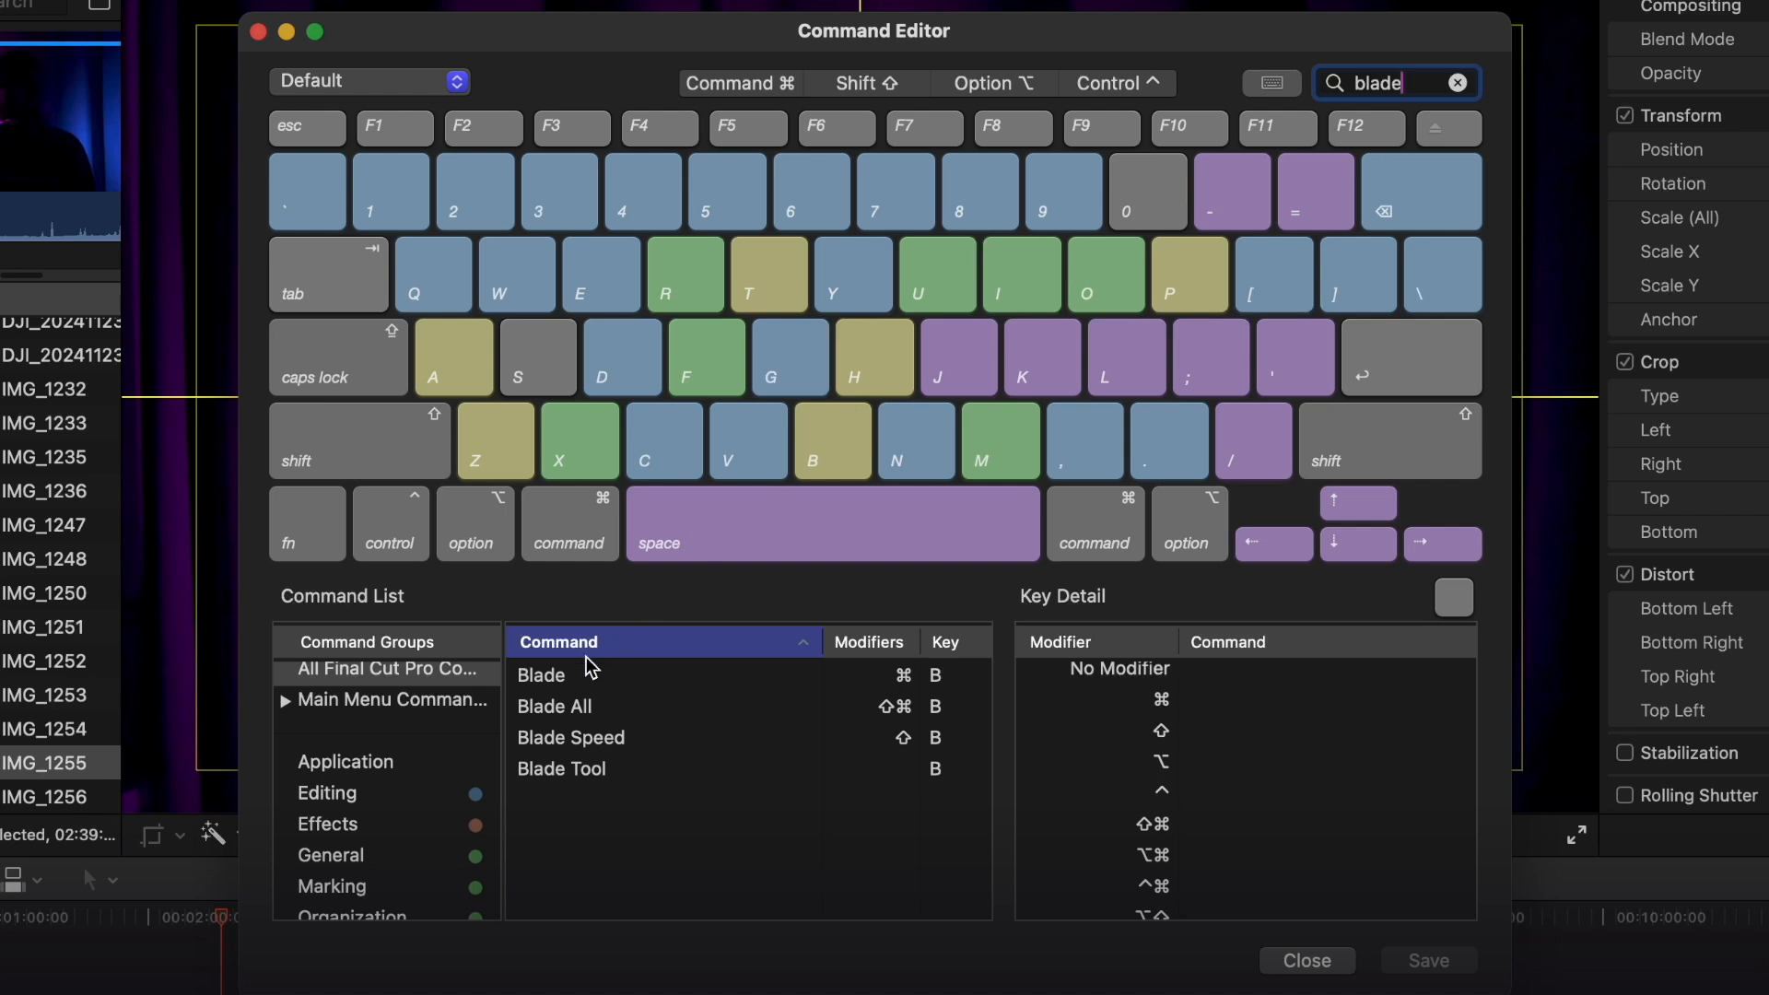
- Assign B without modifiers to the Blade command in a copy of the Default command set named "전인턴 단축키"
{"action": "left_click", "coordinate": [584, 678]}
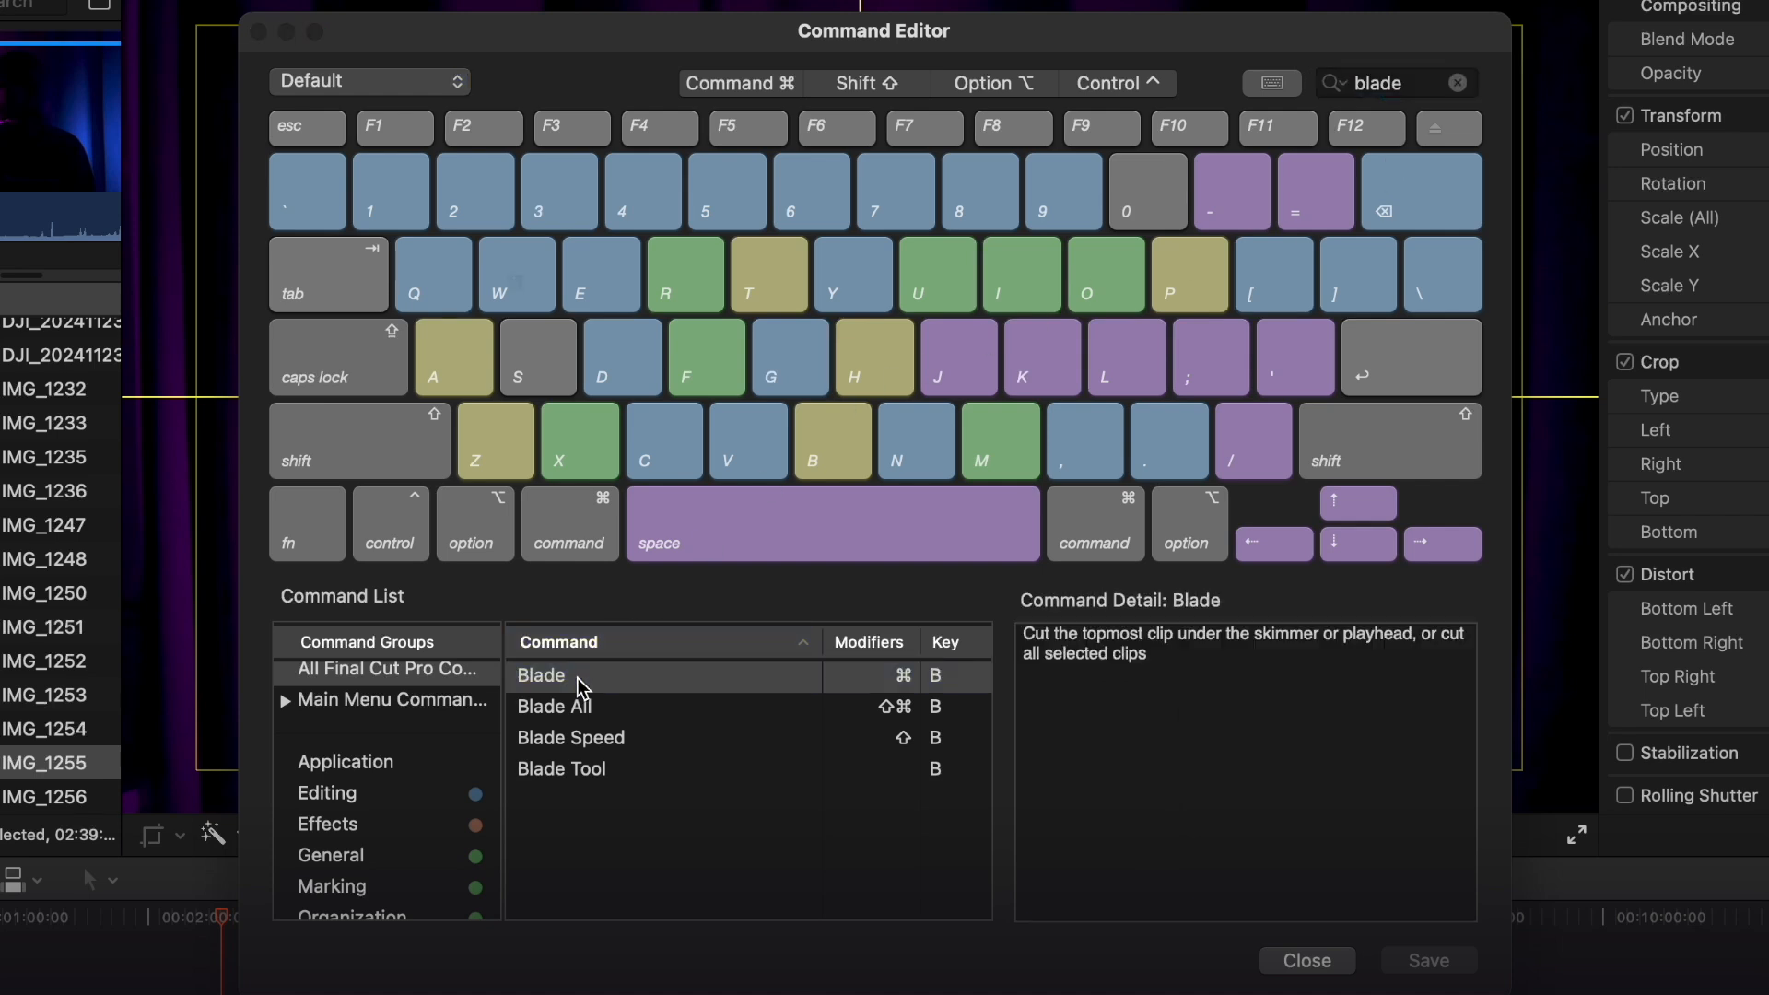
{"action": "key", "text": "b"}
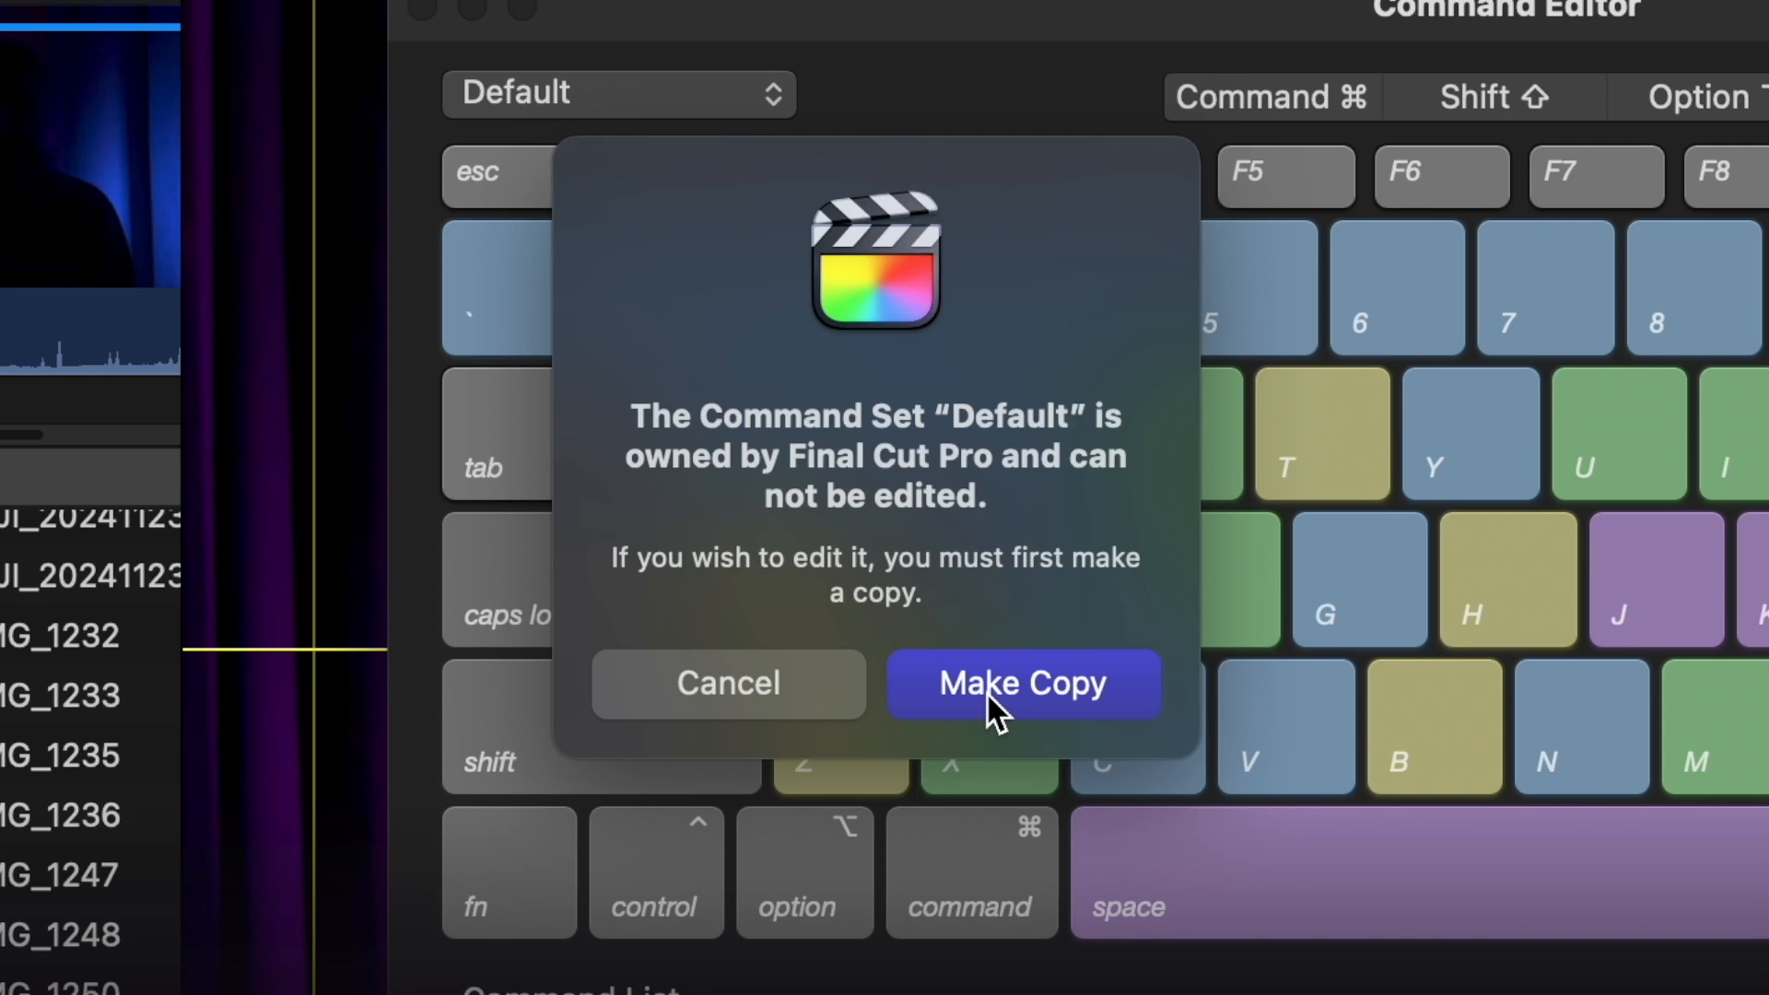
{"action": "left_click", "coordinate": [987, 695]}
{"action": "type", "text": "전ㅇ"}
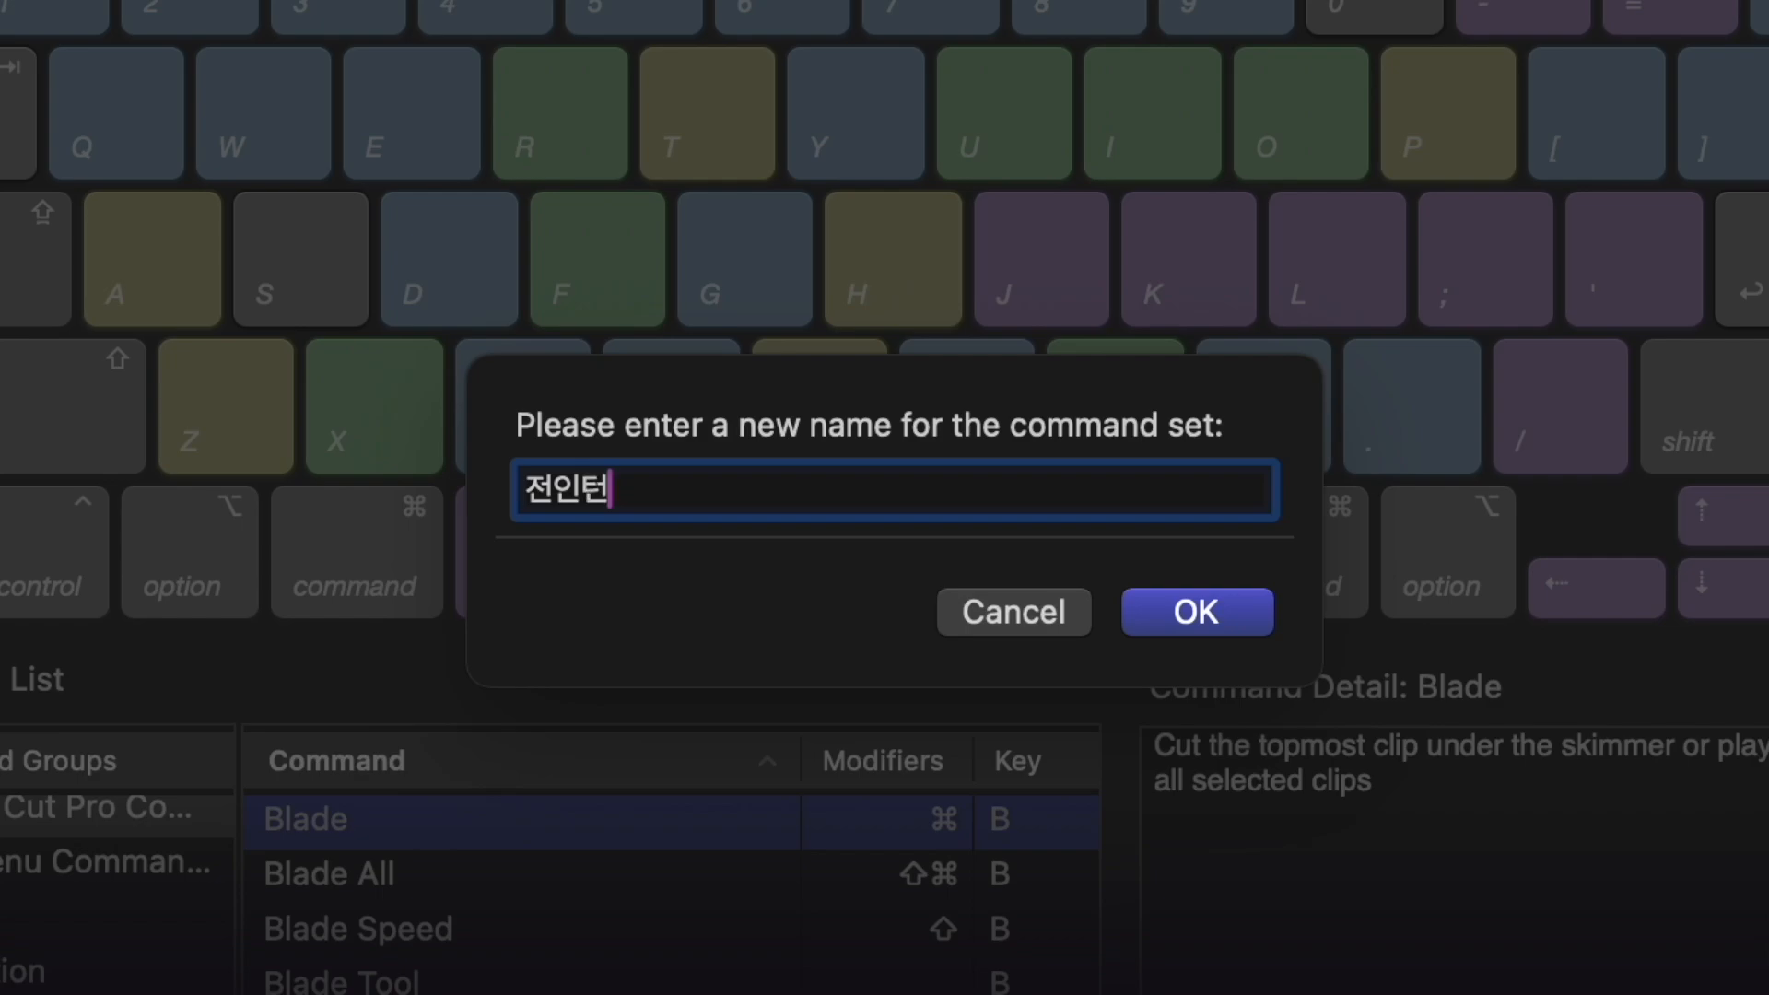
{"action": "left_click", "coordinate": [1239, 626]}
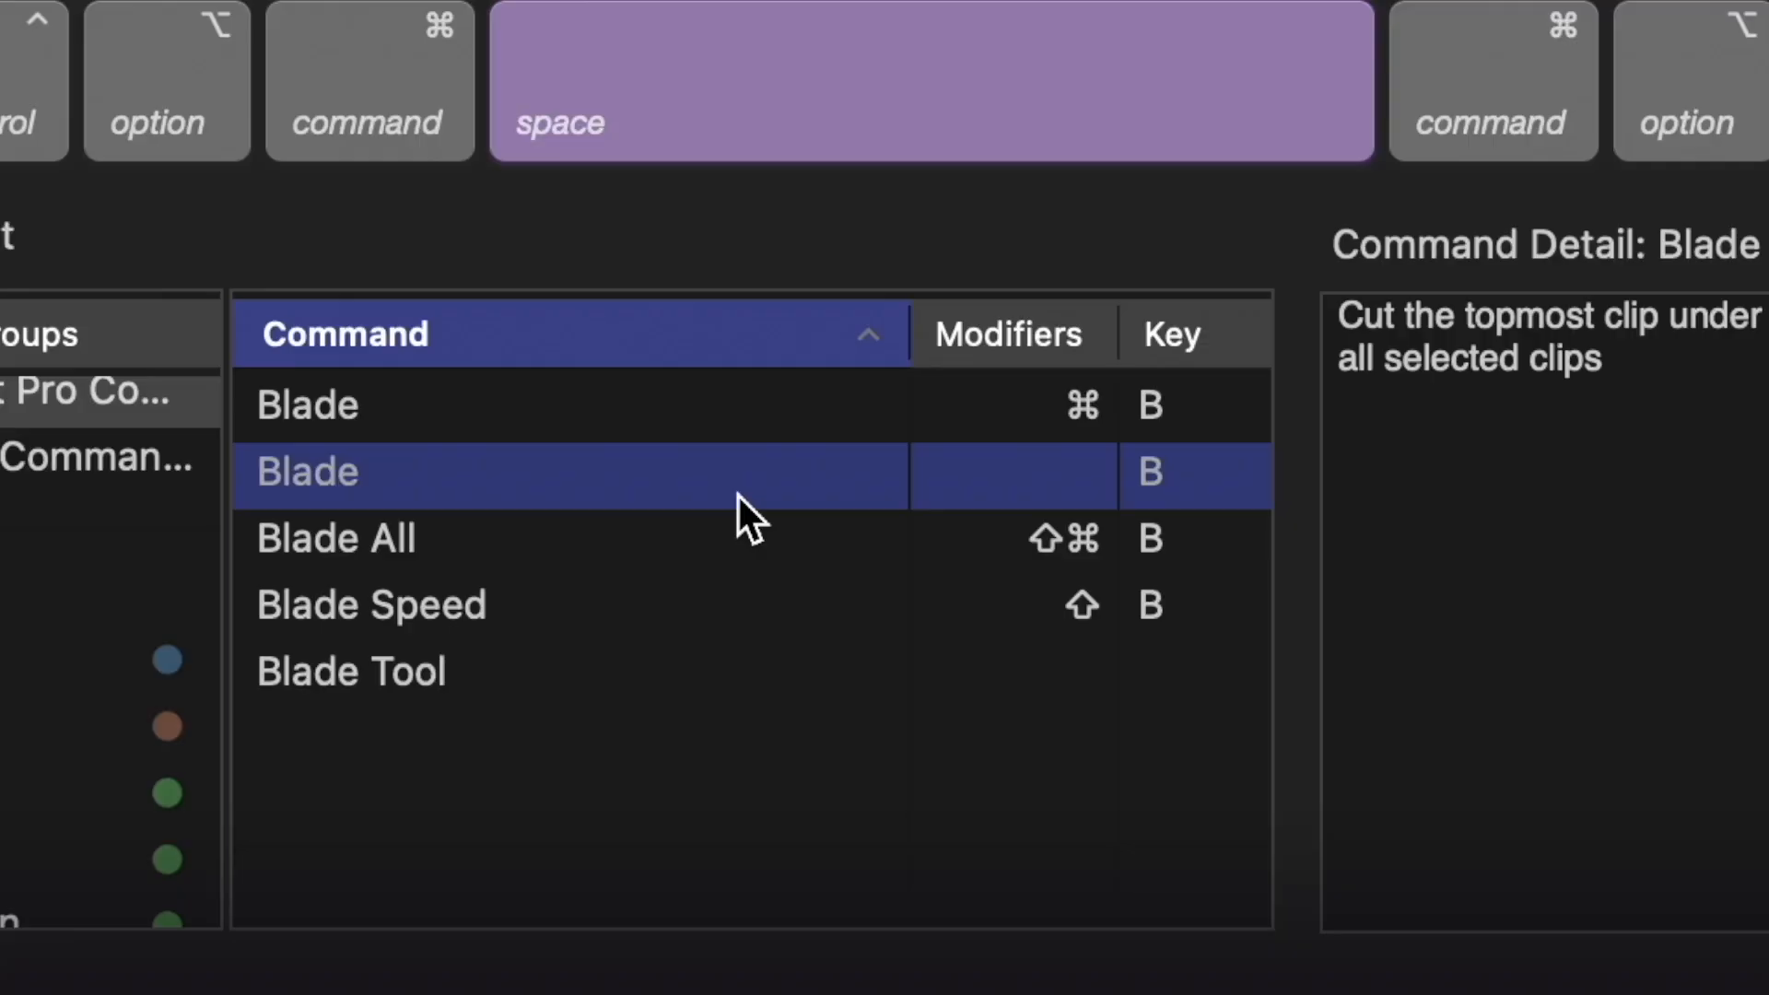
{"action": "key", "text": "b"}
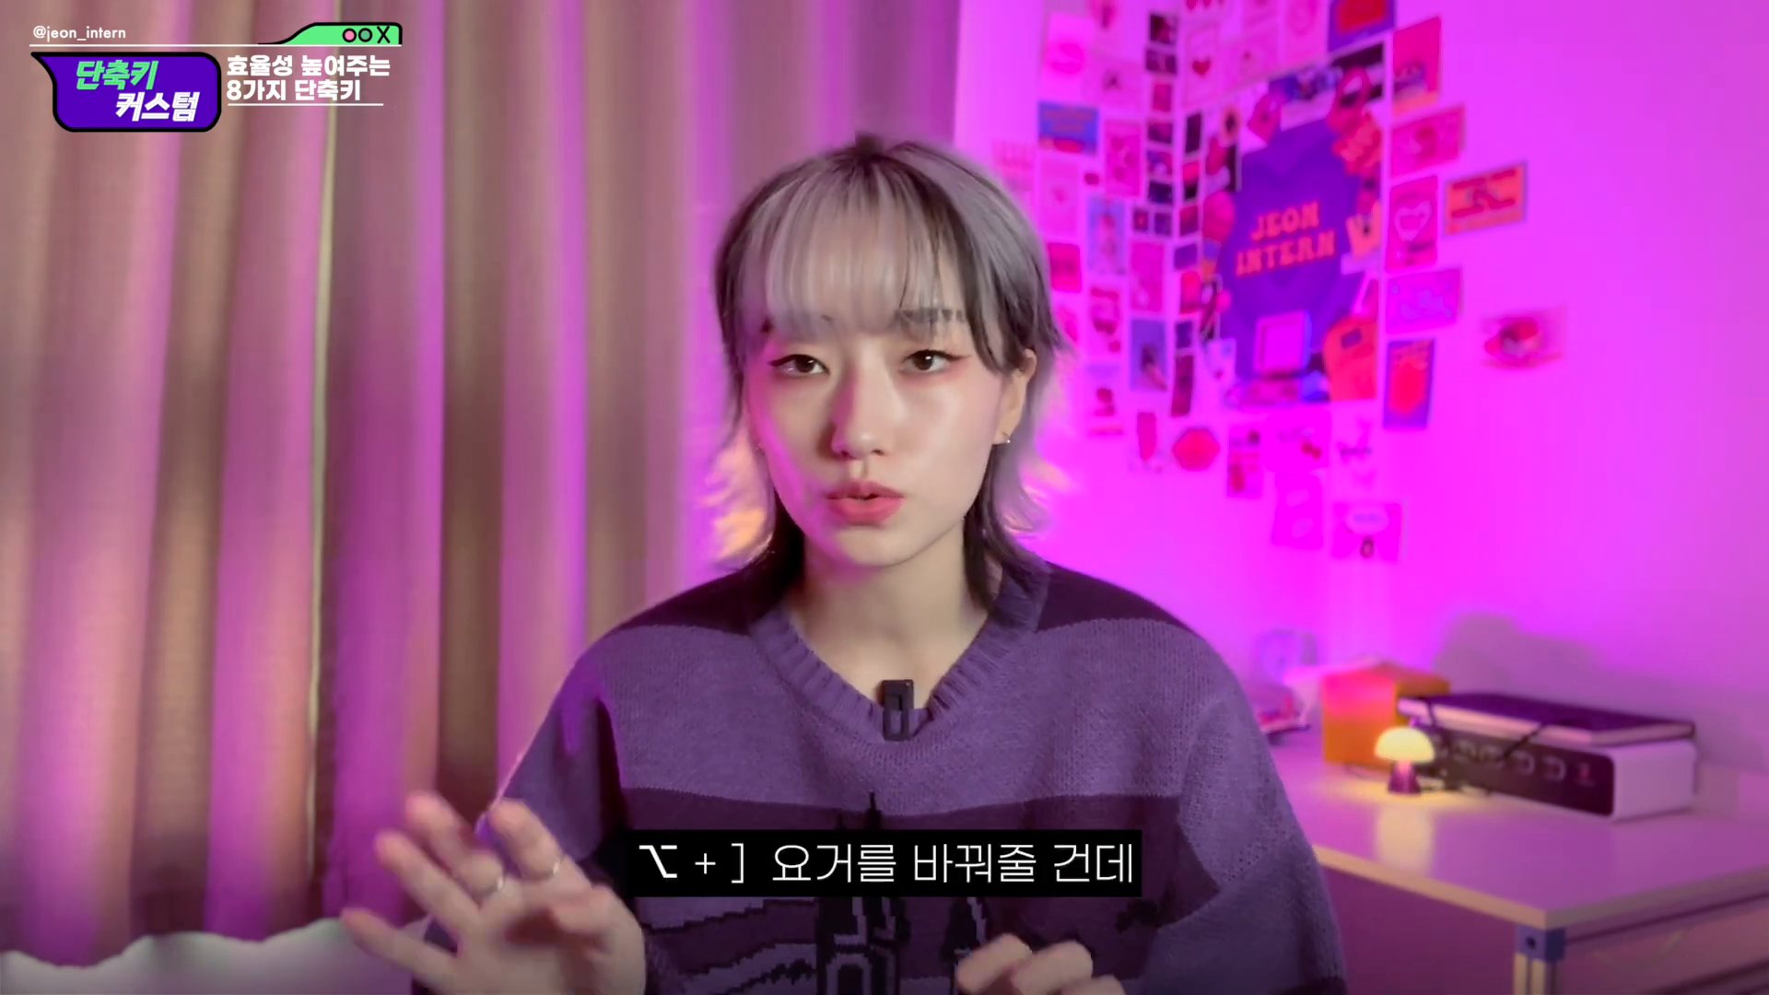
- Search the commands for "trim" and assign the ] key without modifiers to Trim End
{"action": "type", "text": "rim"}
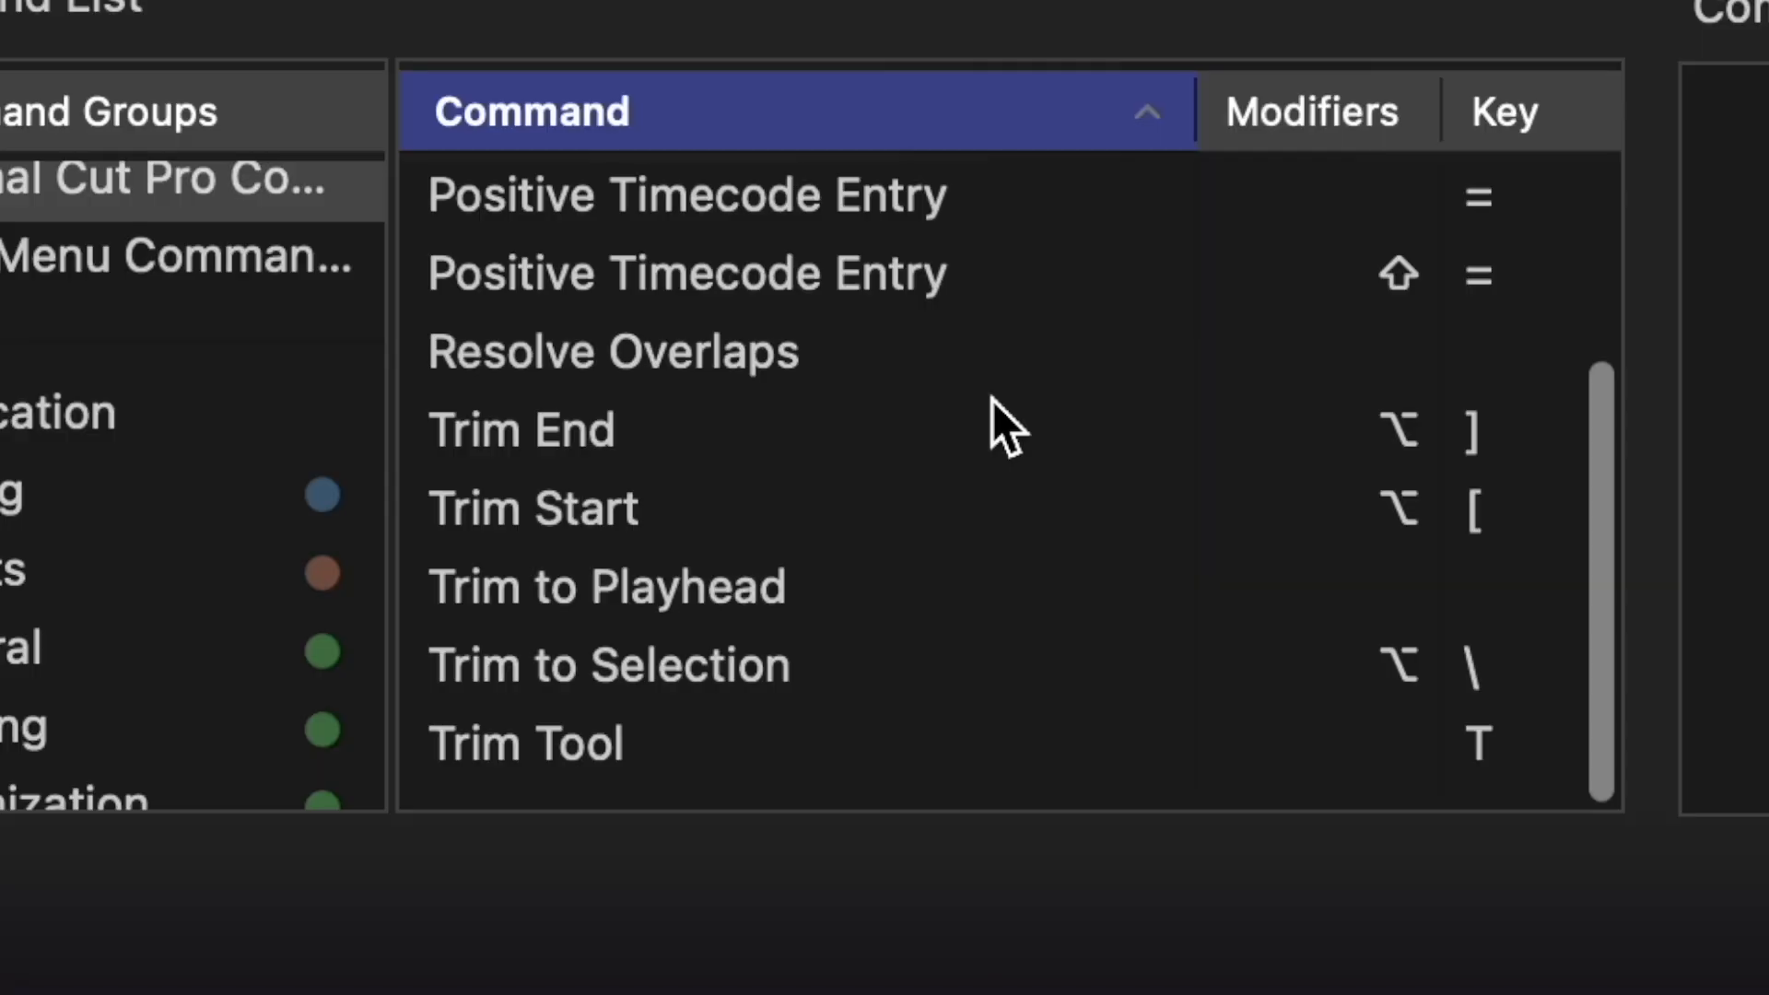
{"action": "scroll", "coordinate": [992, 423], "scroll_direction": "up", "scroll_amount": 1}
{"action": "left_click", "coordinate": [680, 473]}
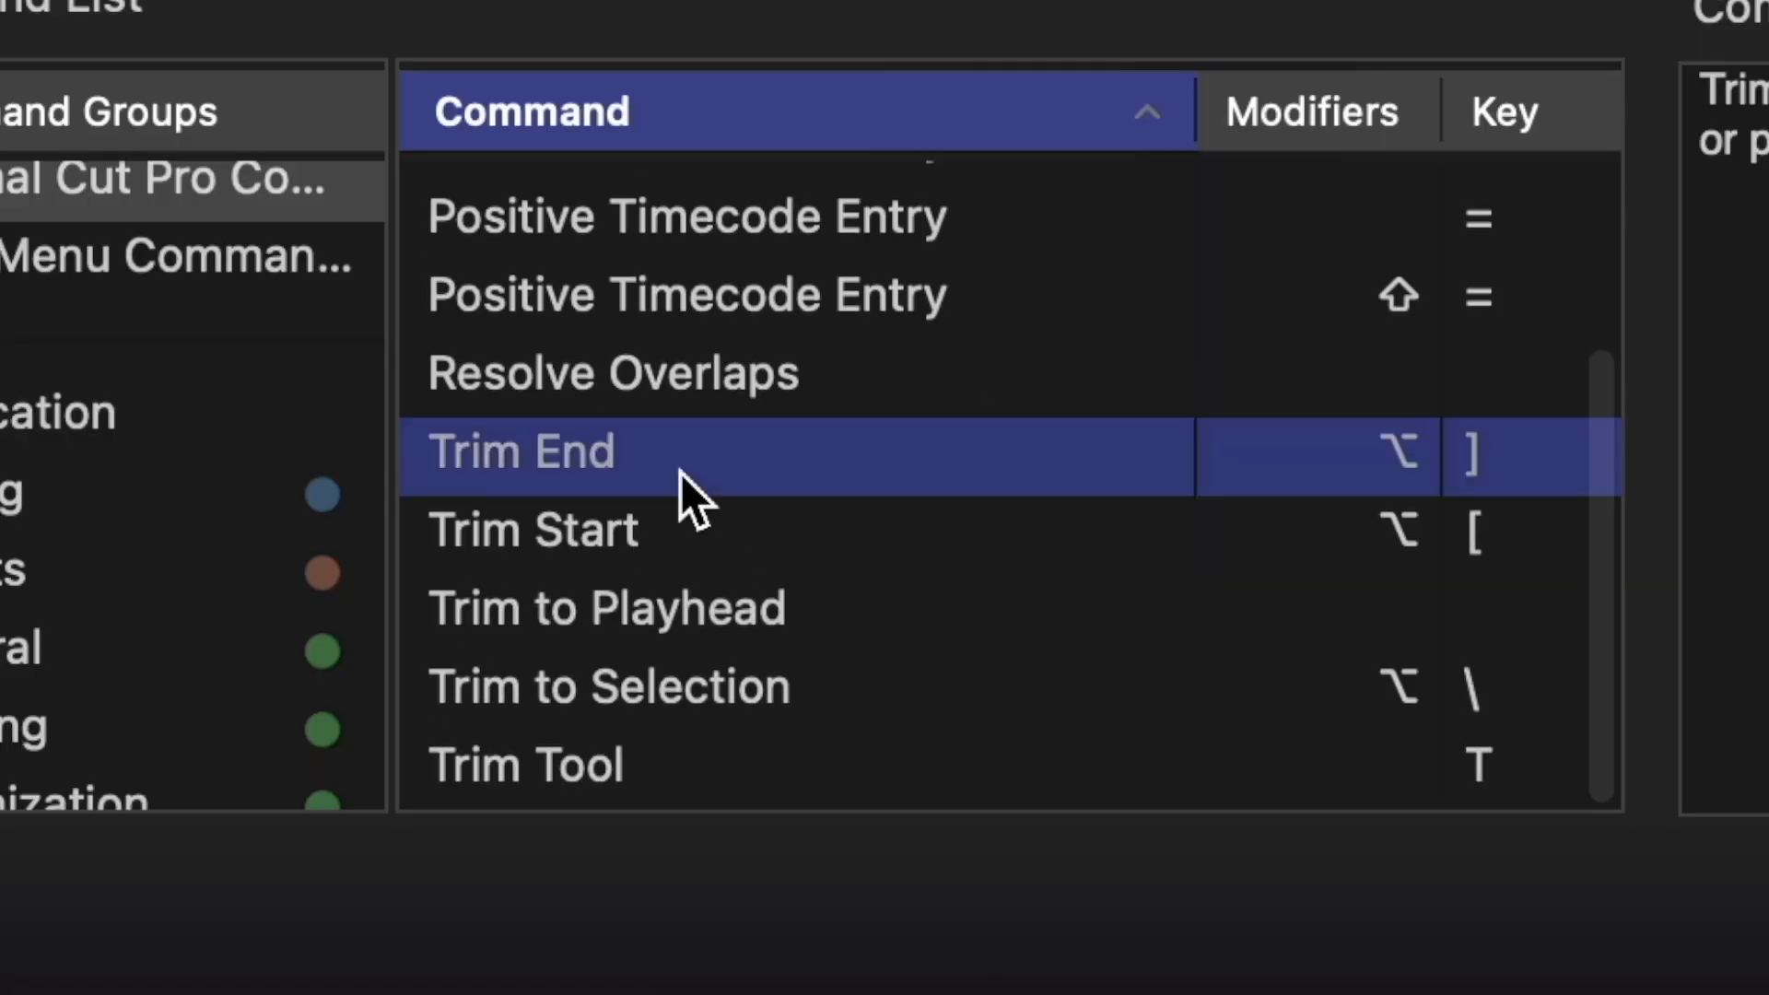
{"action": "key", "text": "Down"}
{"action": "key", "text": "Up"}
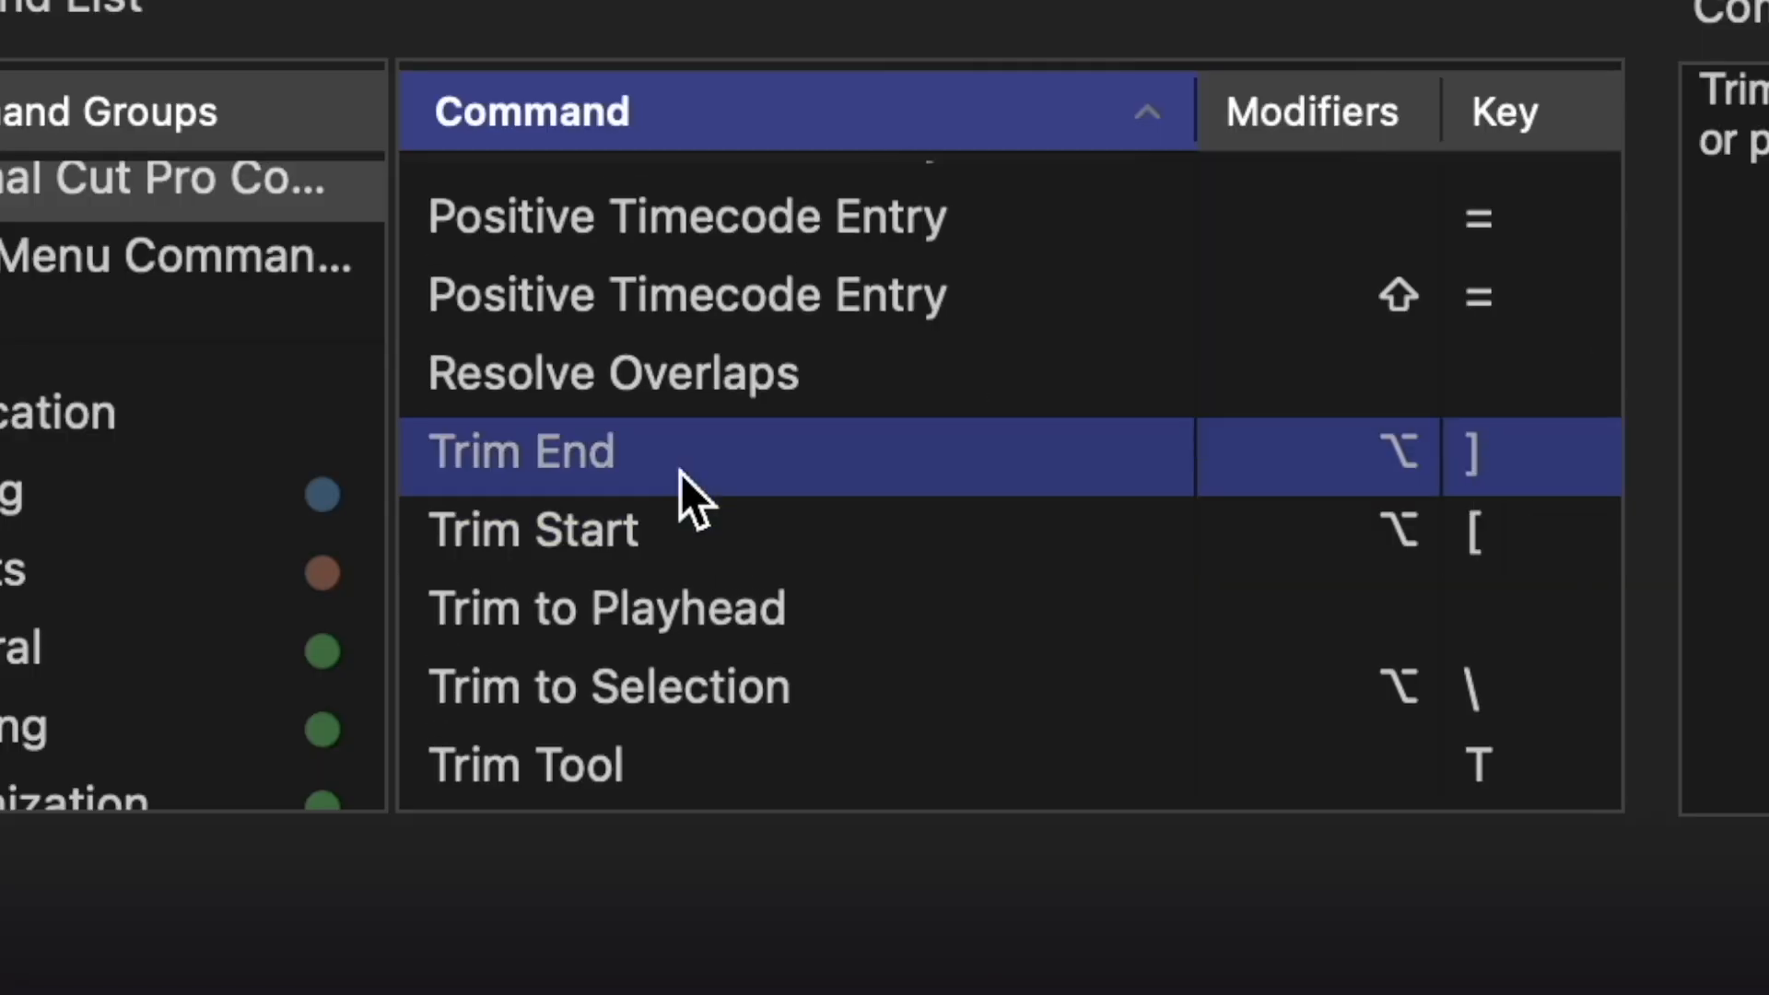
{"action": "key", "text": "bracketright"}
- Assign the [ key without modifiers to Trim Start
{"action": "left_click", "coordinate": [842, 629]}
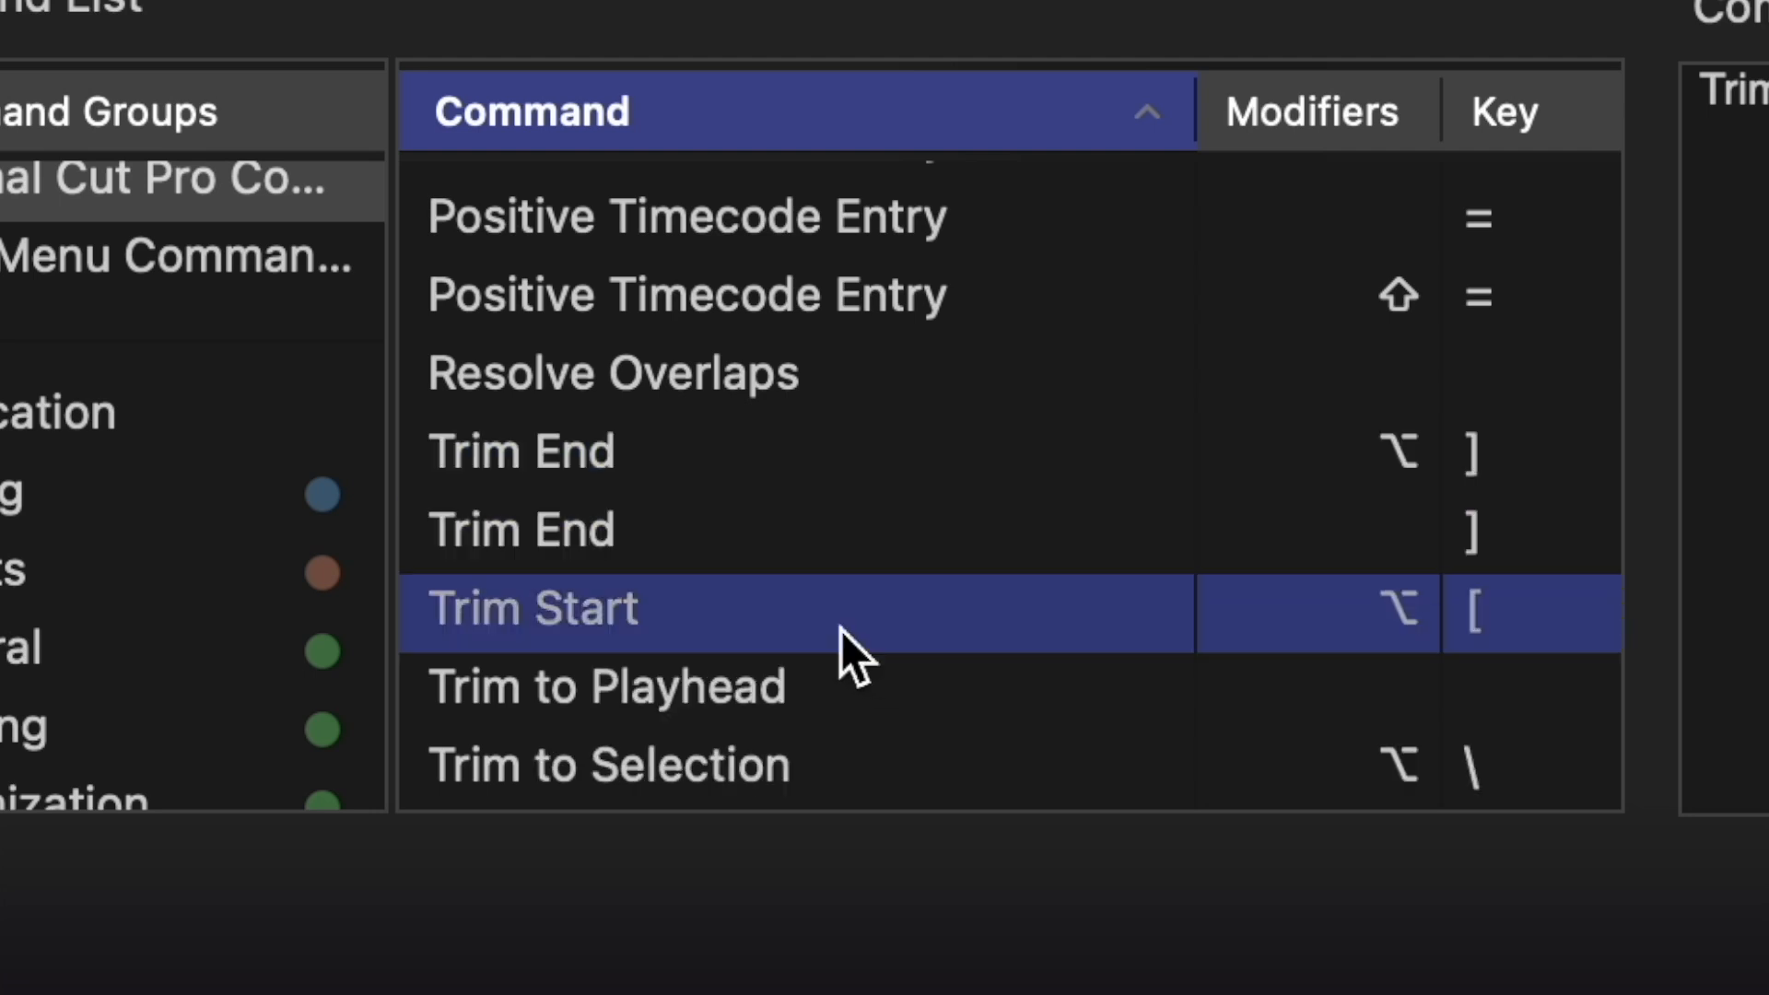
{"action": "key", "text": "bracketleft"}
{"action": "key", "text": "bracketleft"}
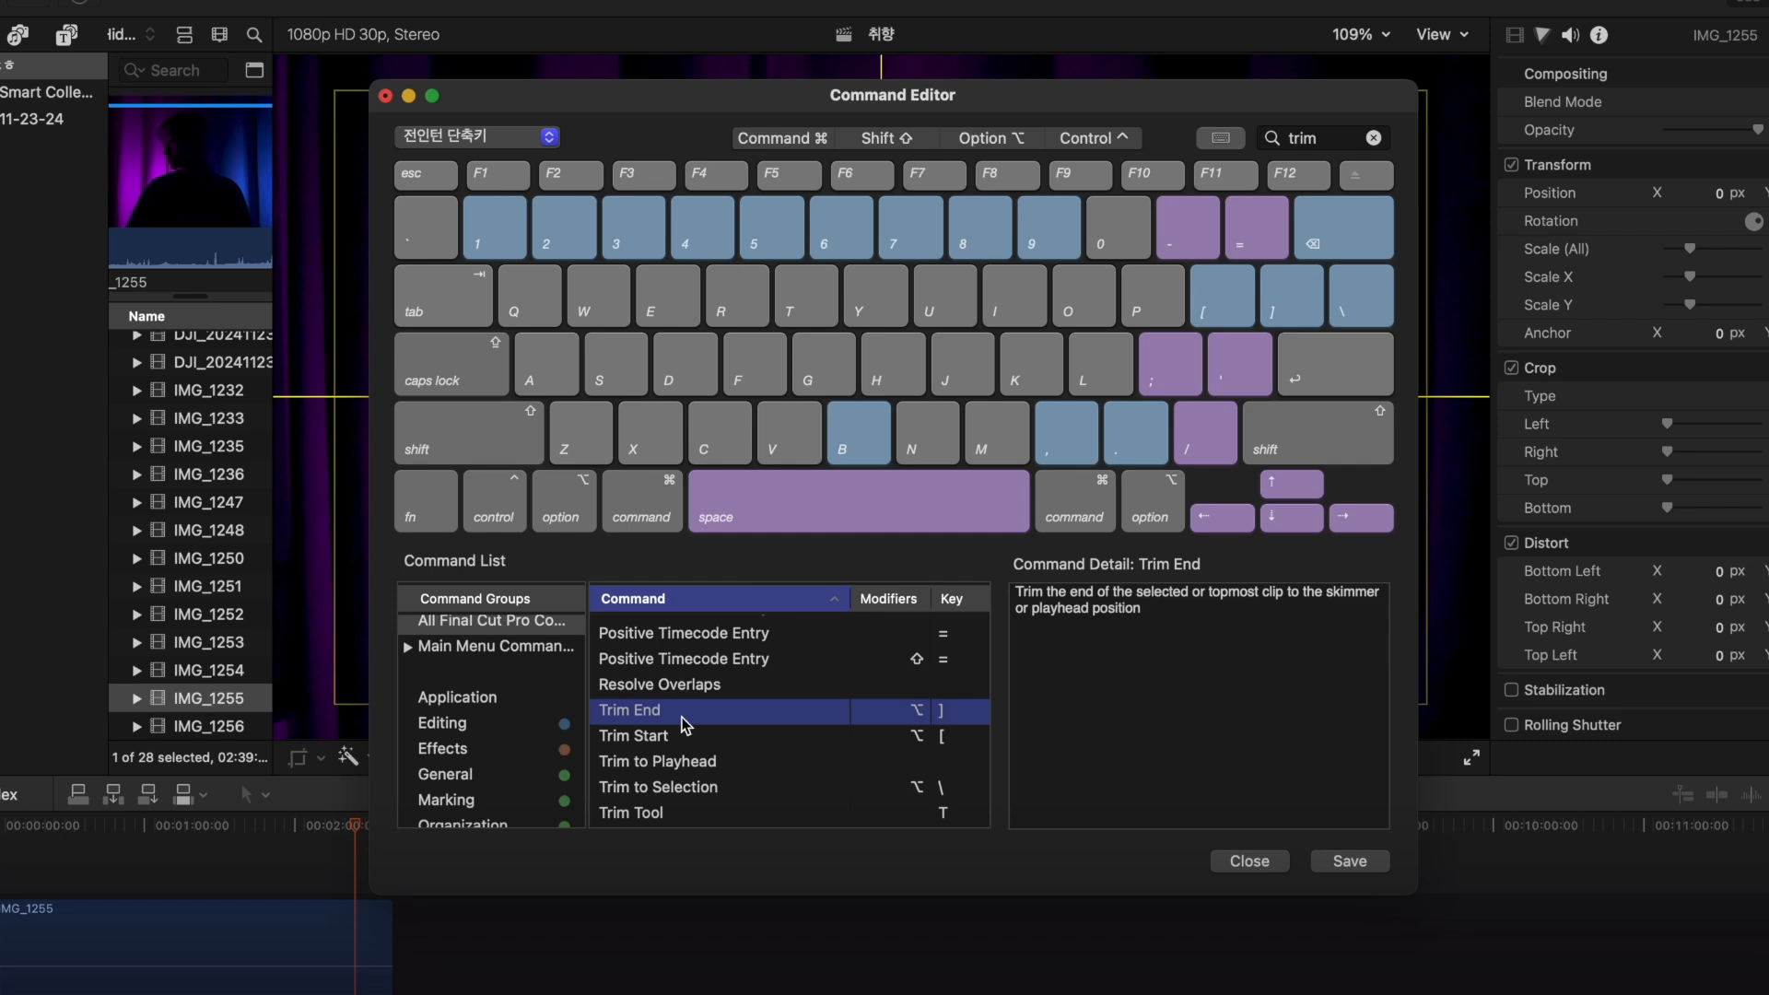
- Reassign ] from Select Right Edge to Trim End and [ from Select Left Edge to Trim Start
{"action": "key", "text": "bracketright"}
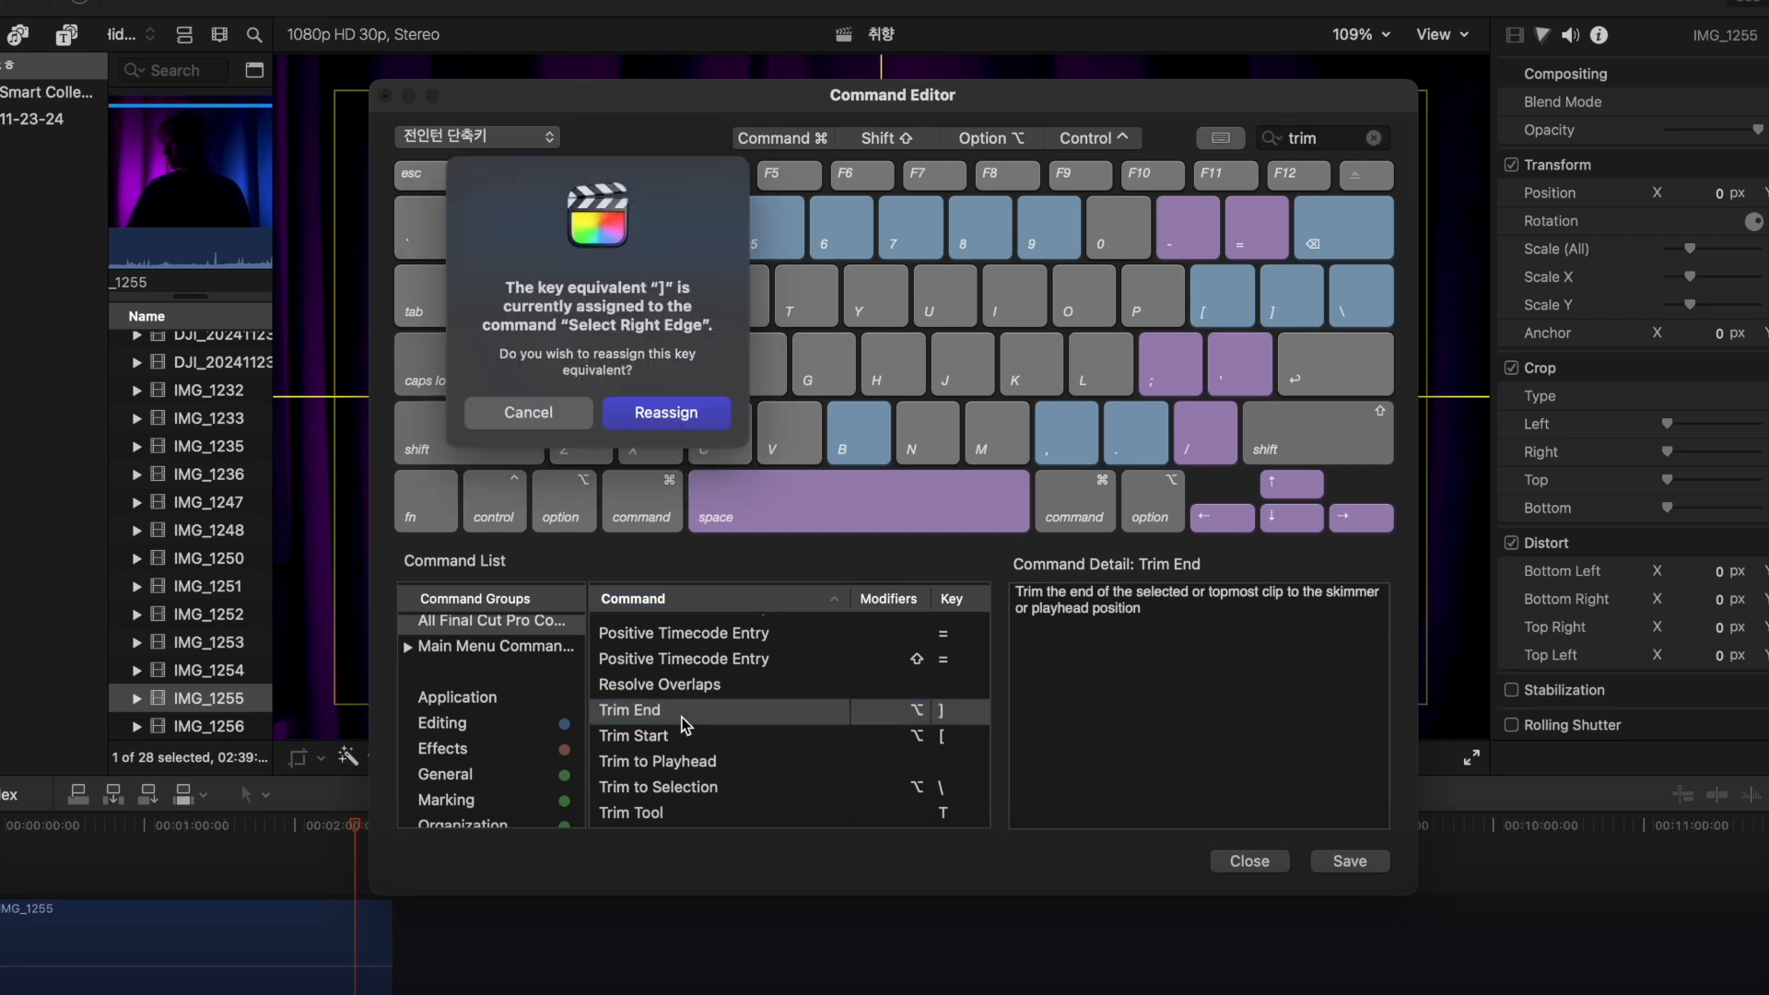
{"action": "left_click", "coordinate": [682, 424]}
{"action": "key", "text": "Down"}
{"action": "key", "text": "bracketleft"}
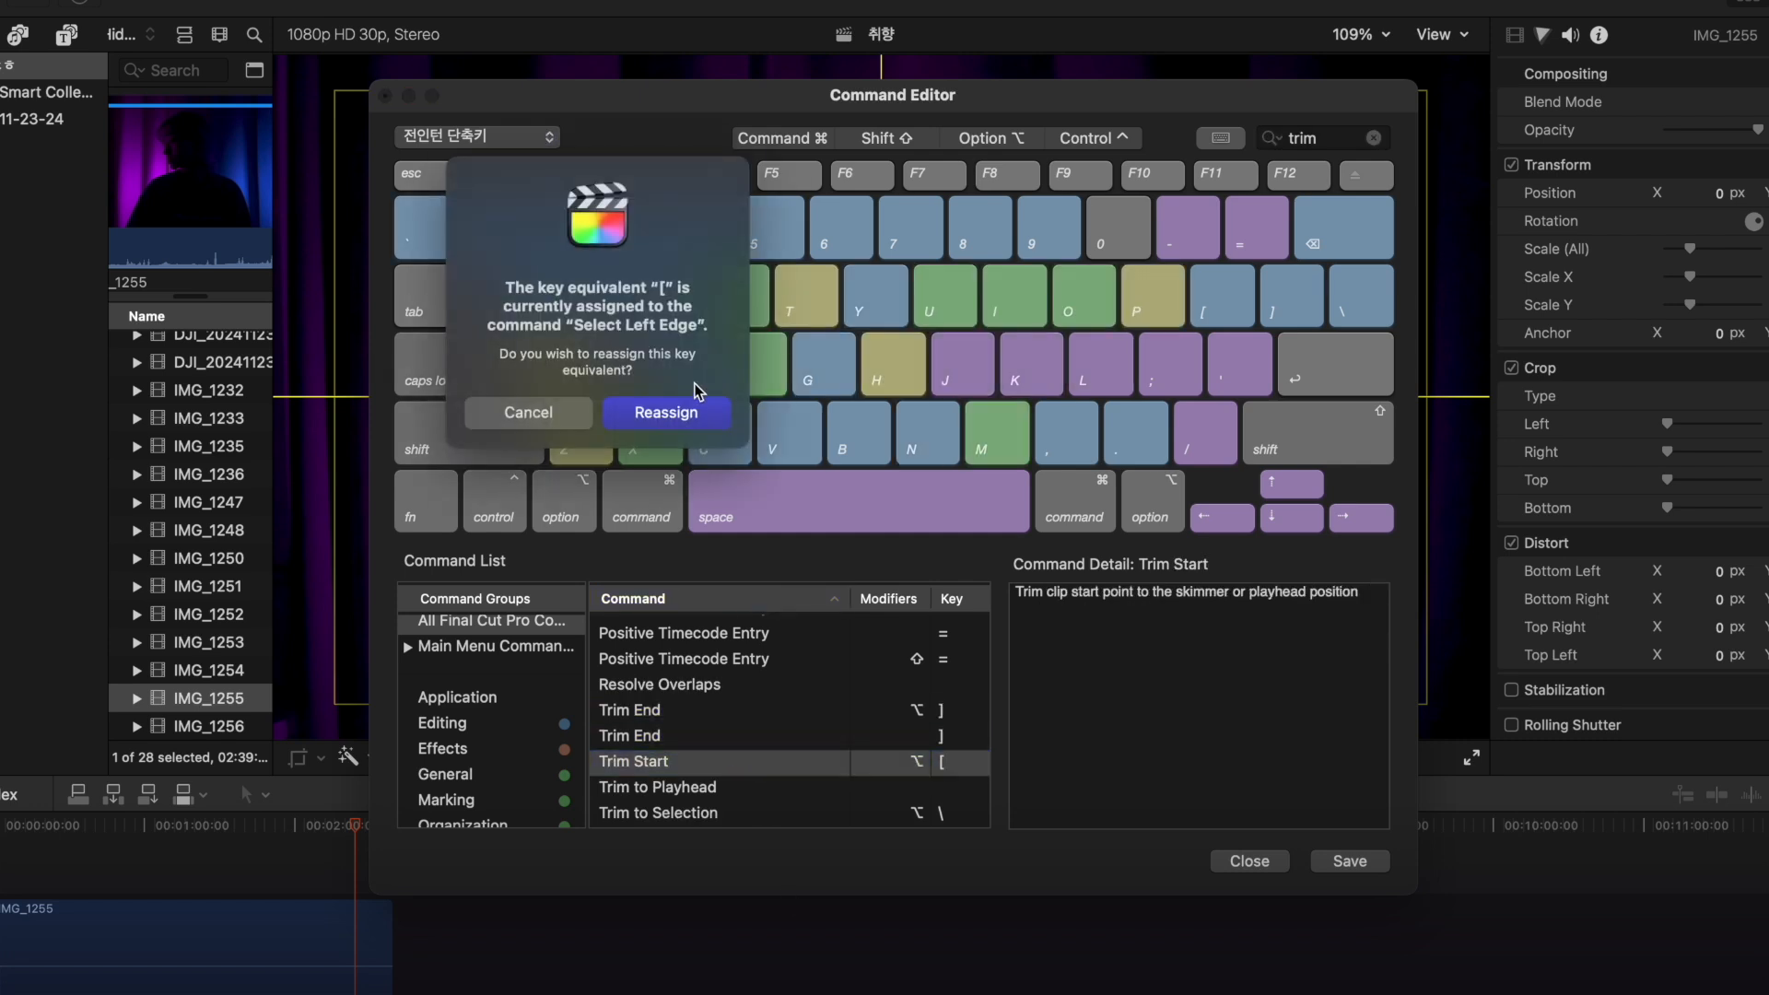
{"action": "left_click", "coordinate": [693, 411]}
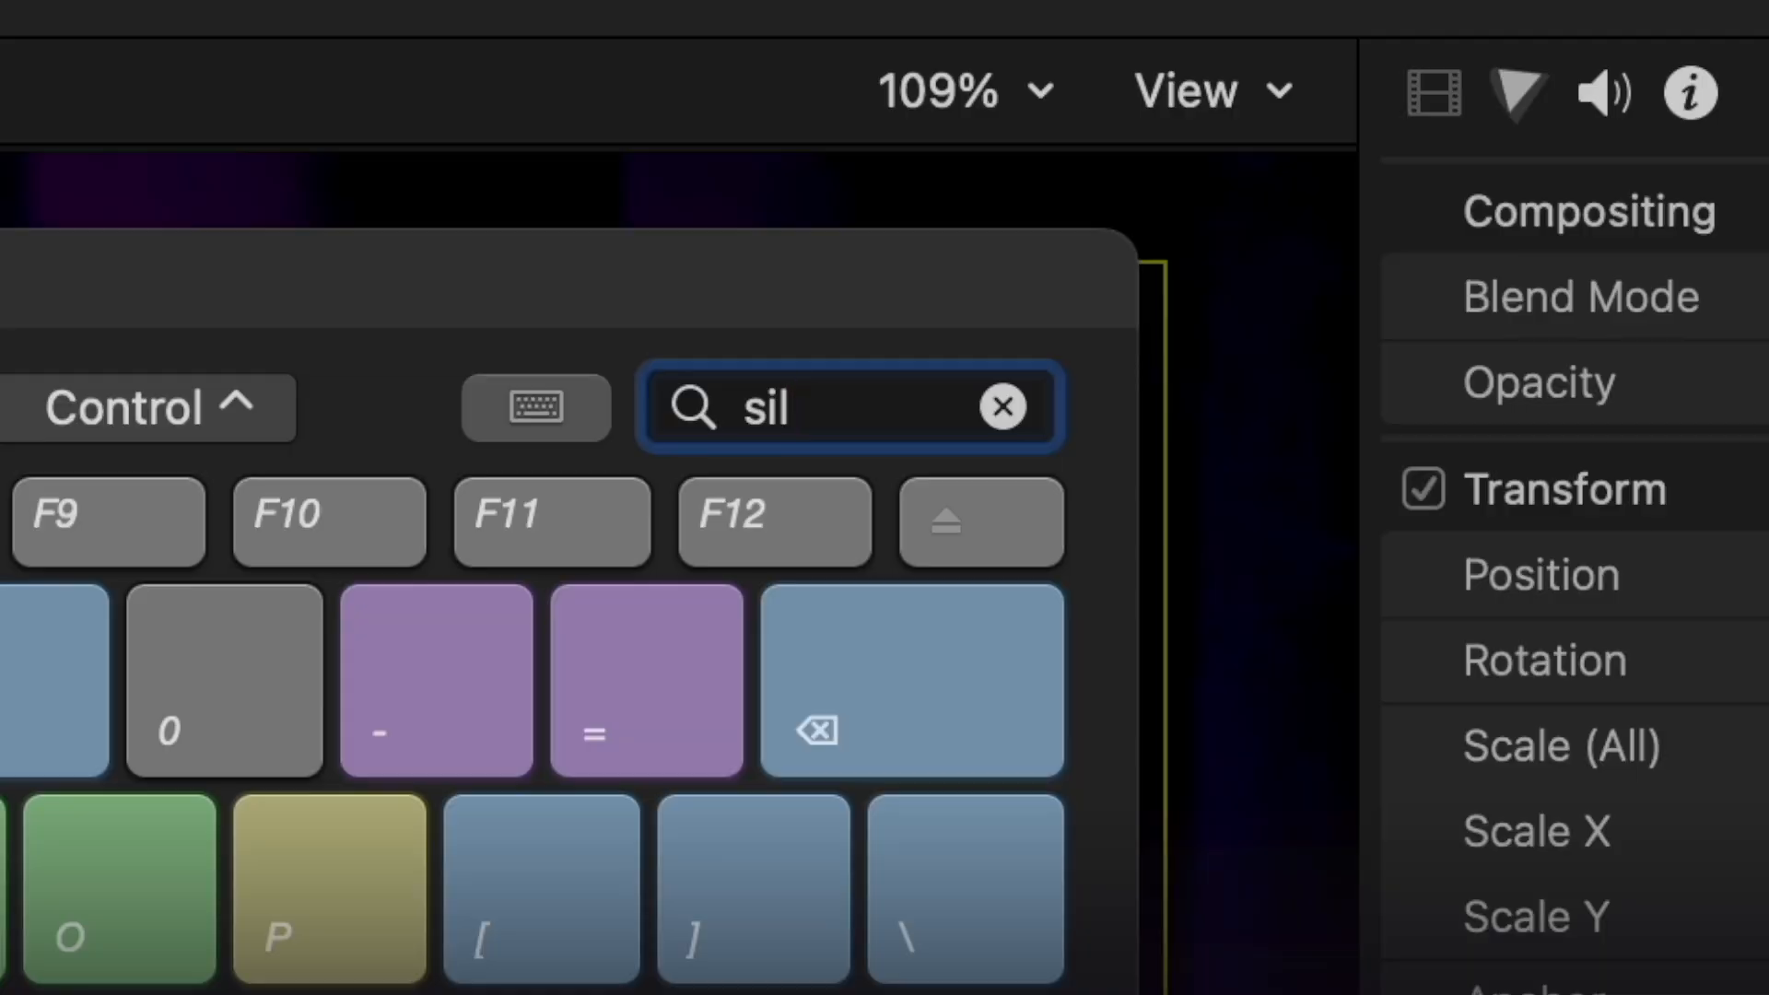
- Search the Command Editor for "sil"
{"action": "left_click", "coordinate": [673, 588]}
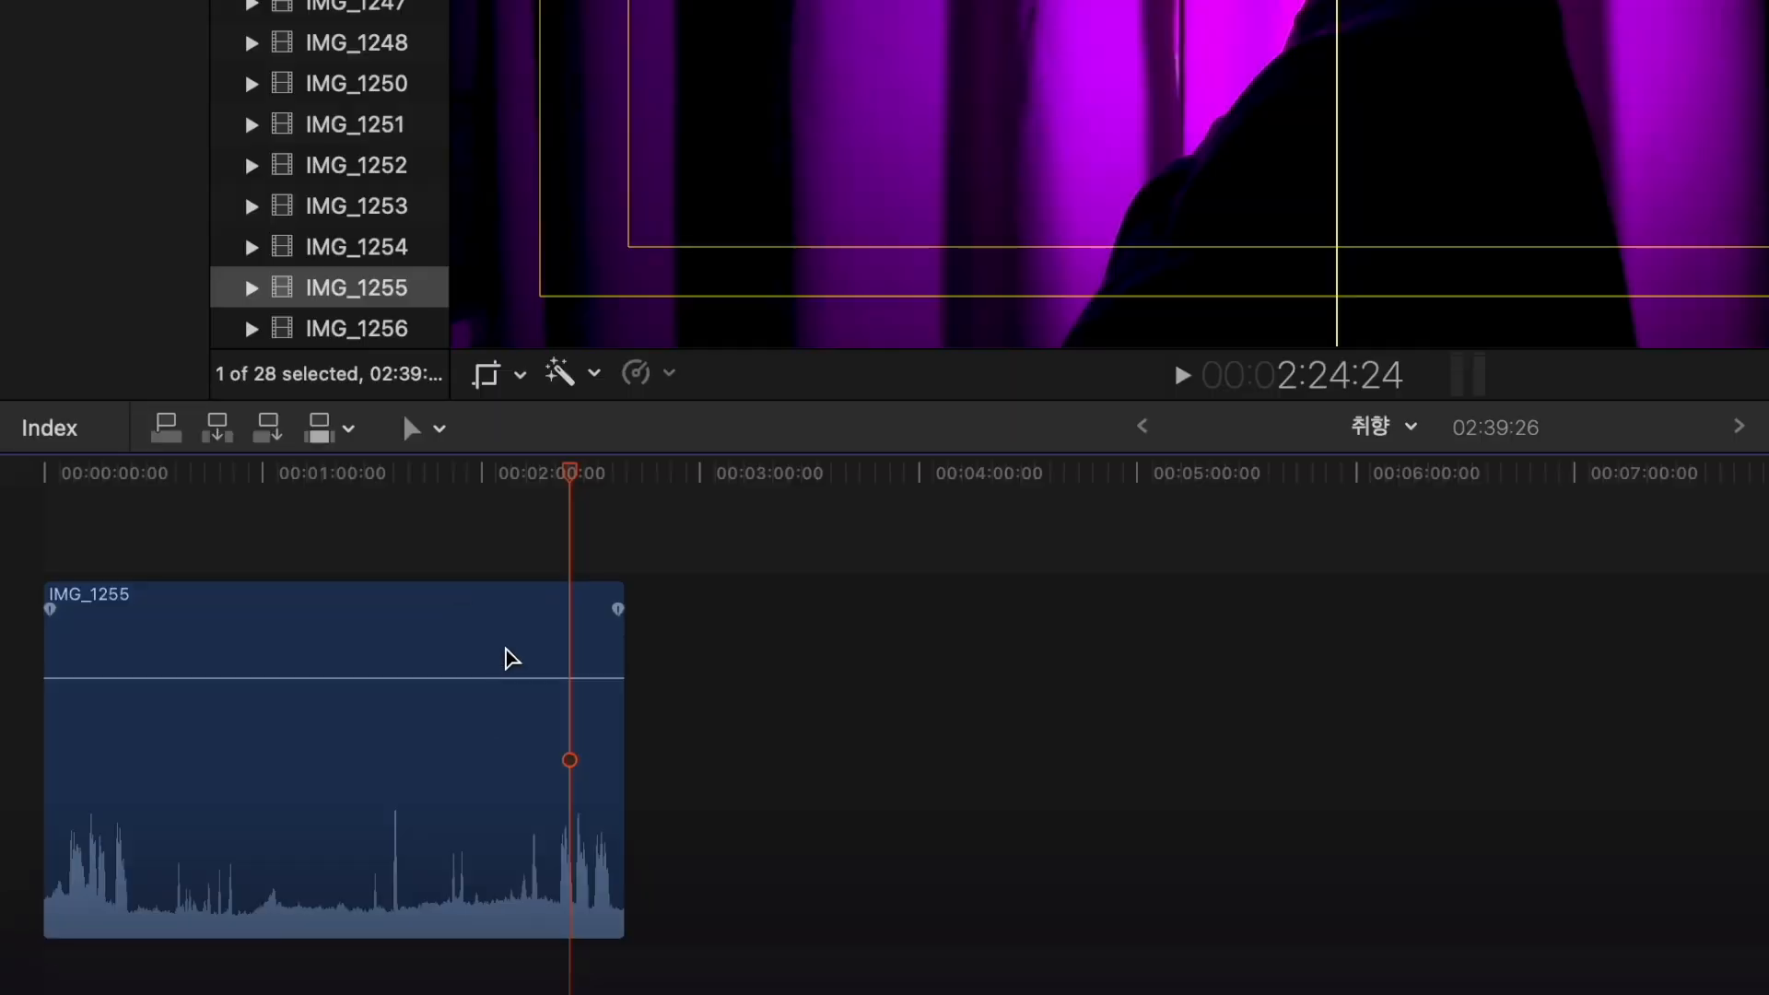
- Move the whole IMG_1255 clip to a later time on the timeline with the Position tool
{"action": "left_click_drag", "start_coordinate": [506, 660], "coordinate": [1343, 644]}
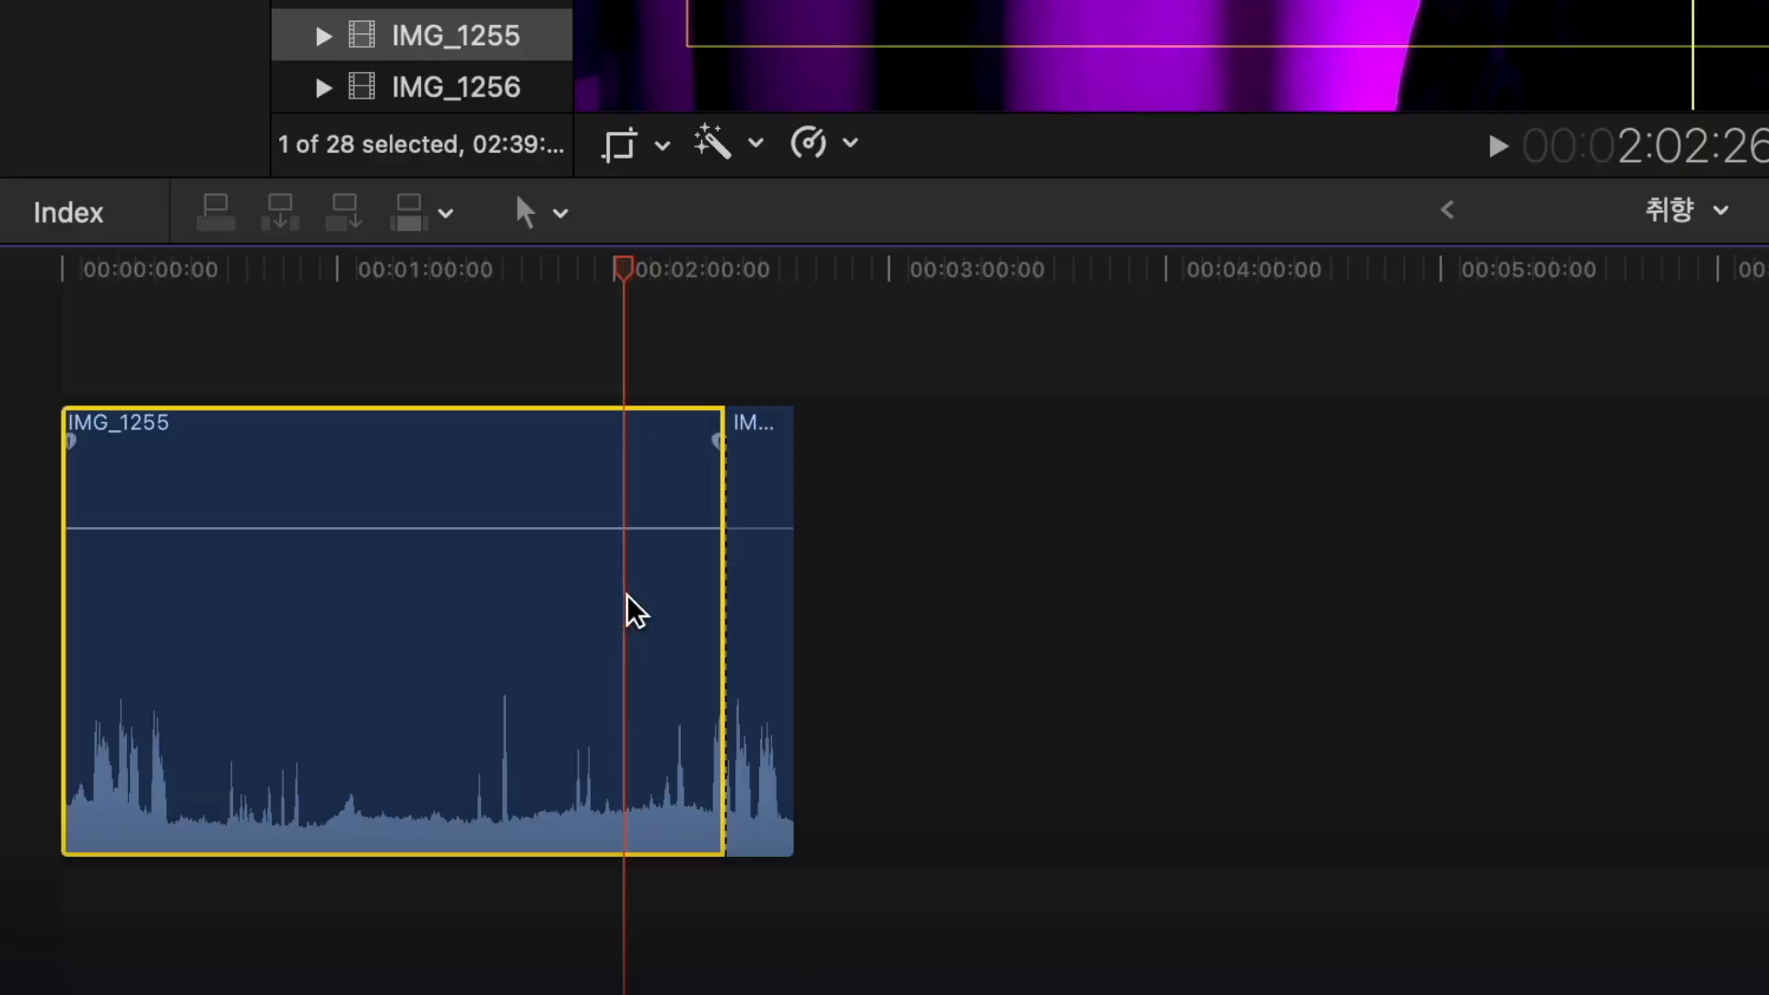
- Cut the first IMG_1255 piece at about 2:02 and delete the section between that cut and the following piece
{"action": "key", "text": "super+b"}
{"action": "left_click", "coordinate": [717, 632]}
{"action": "left_click", "coordinate": [697, 632]}
{"action": "key", "text": "Delete"}
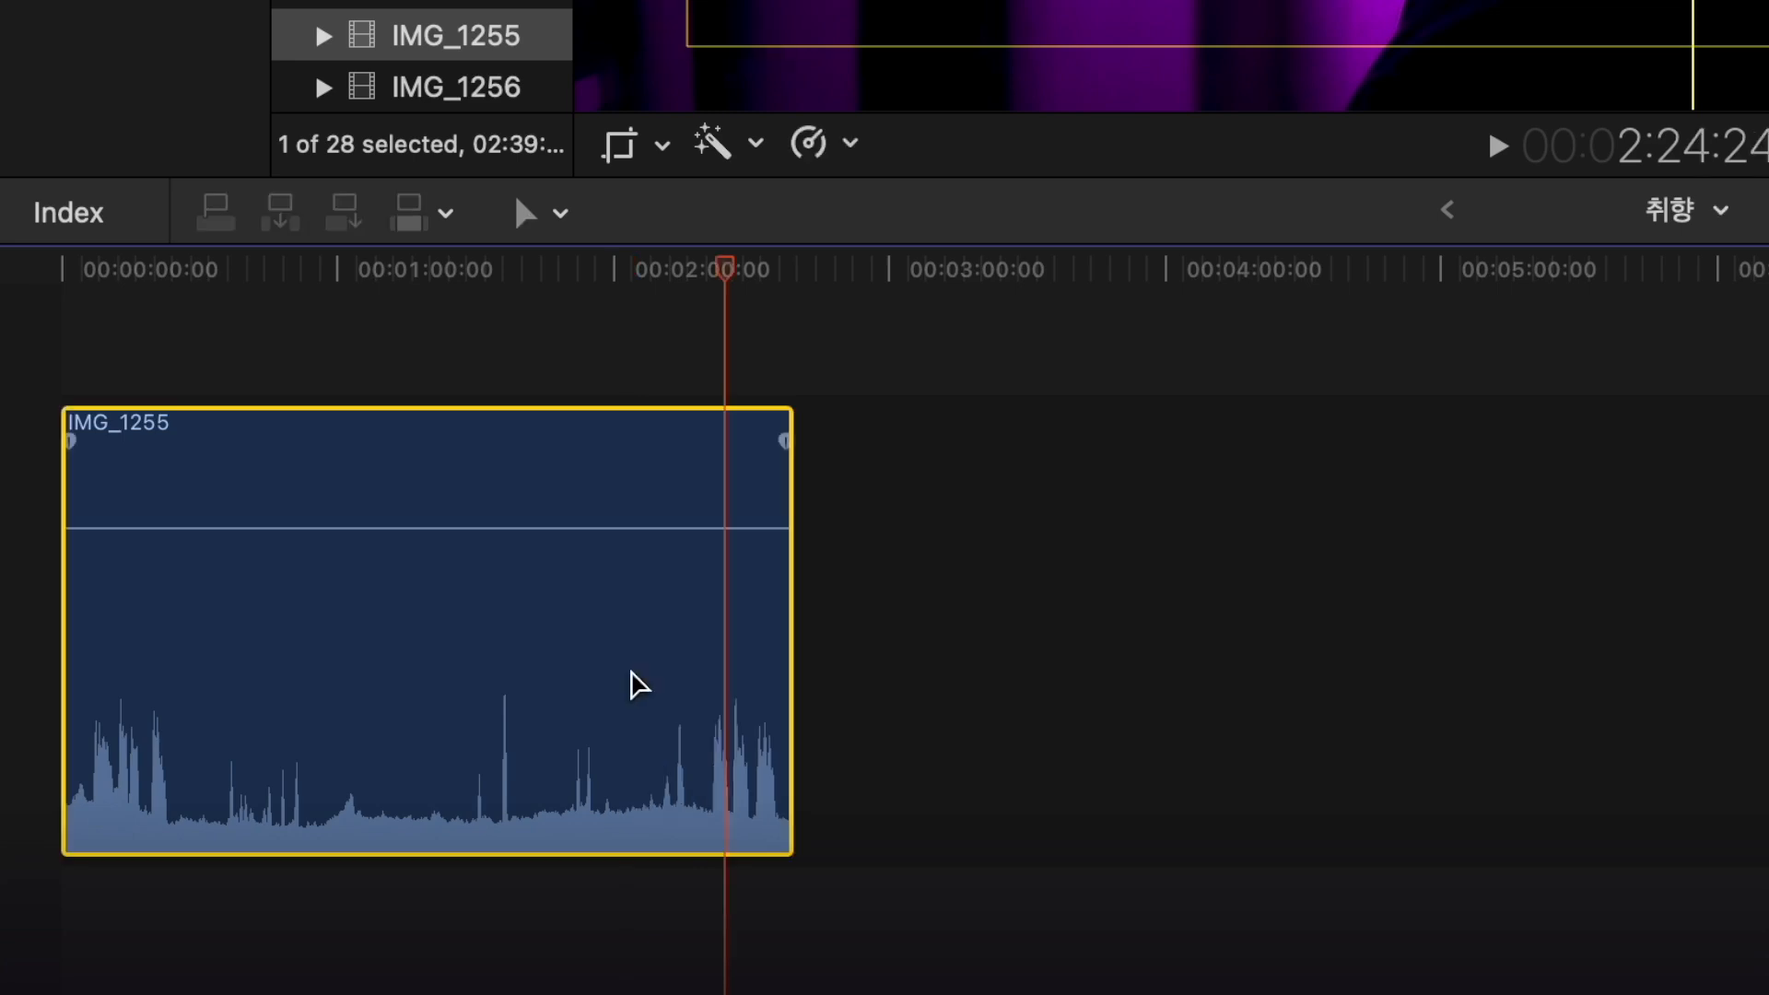
- Cut the IMG_1255 clip at 2:24:24 and trim the end of its first piece to 1:55:25
{"action": "key", "text": "super+b"}
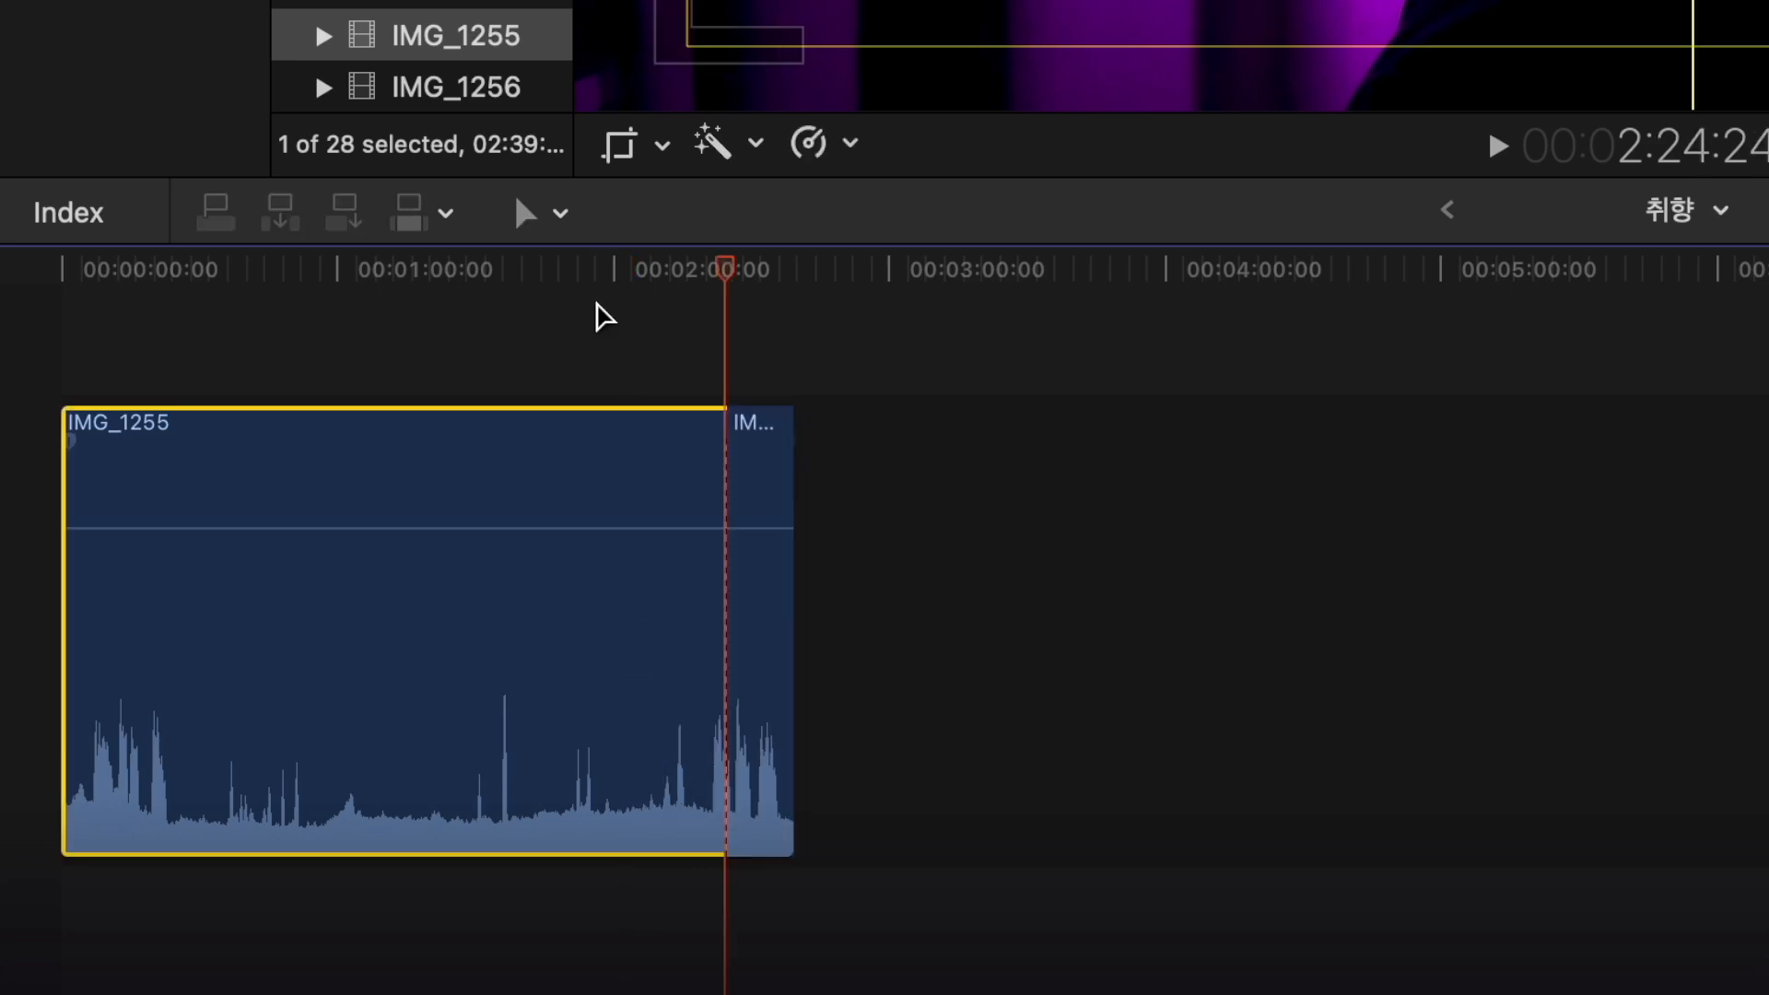
{"action": "left_click", "coordinate": [592, 368]}
{"action": "key", "text": "alt+bracketright"}
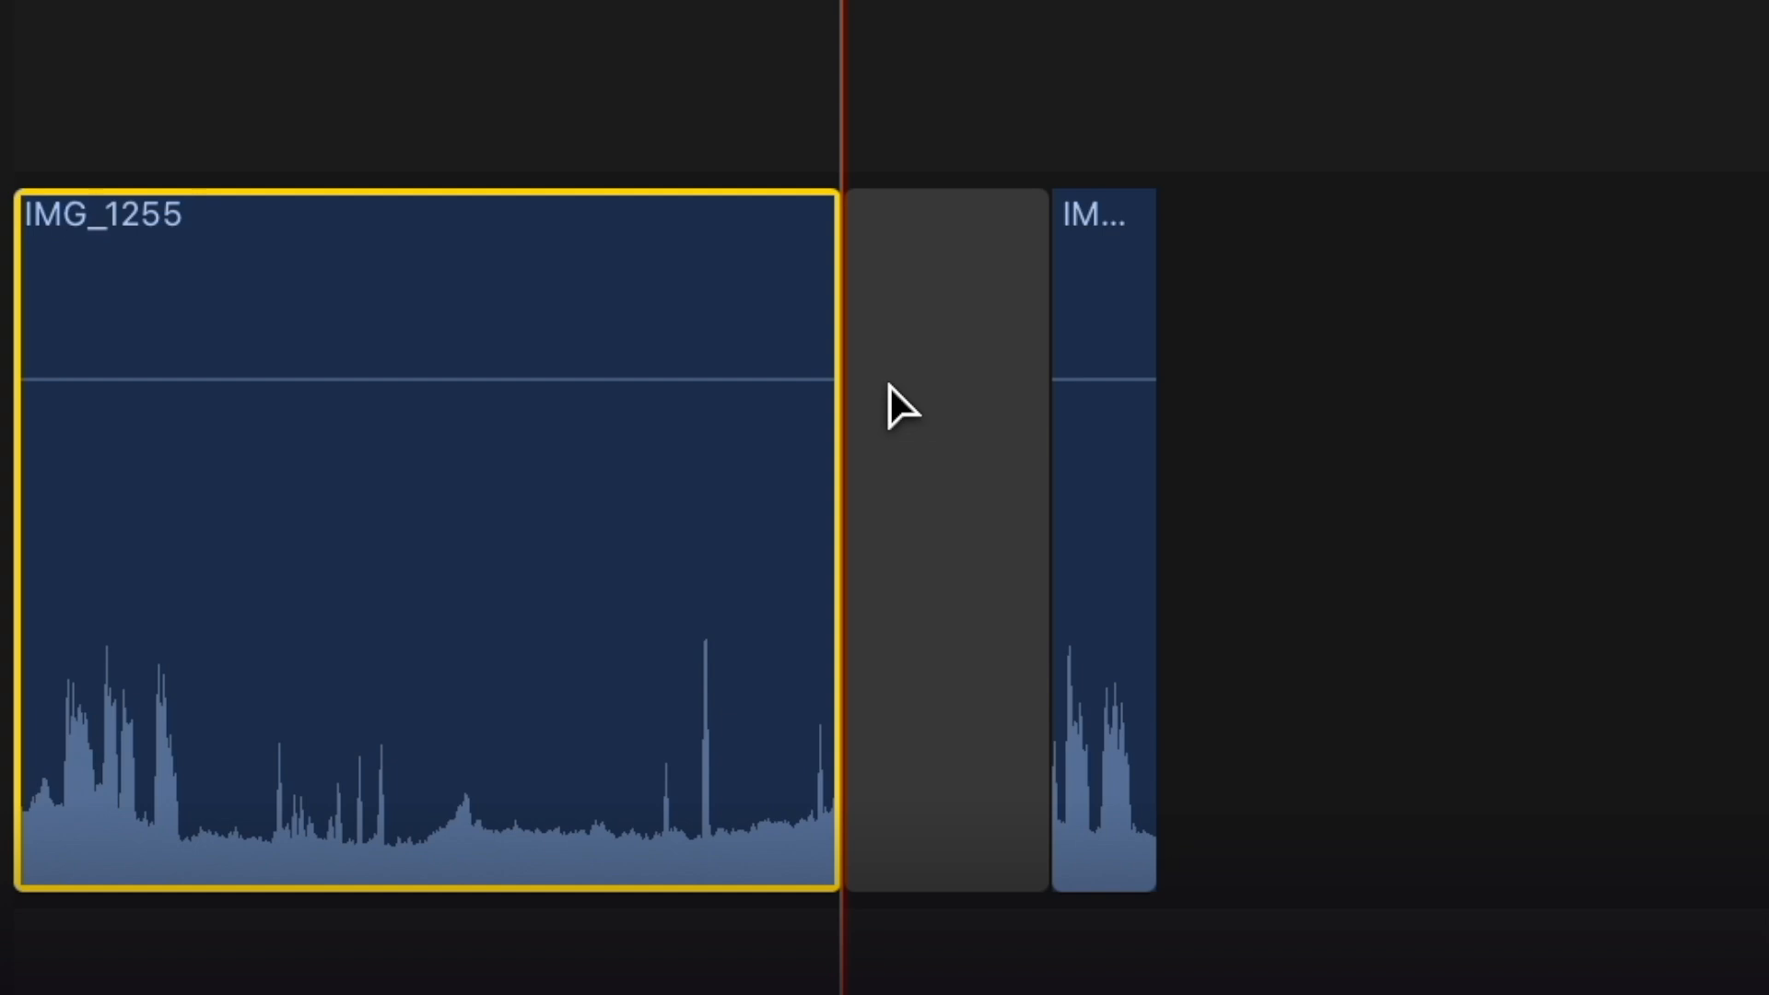
- Move the short IMG_1255 piece after the gap to a much later time on the timeline
{"action": "left_click_drag", "start_coordinate": [1137, 703], "coordinate": [1692, 742]}
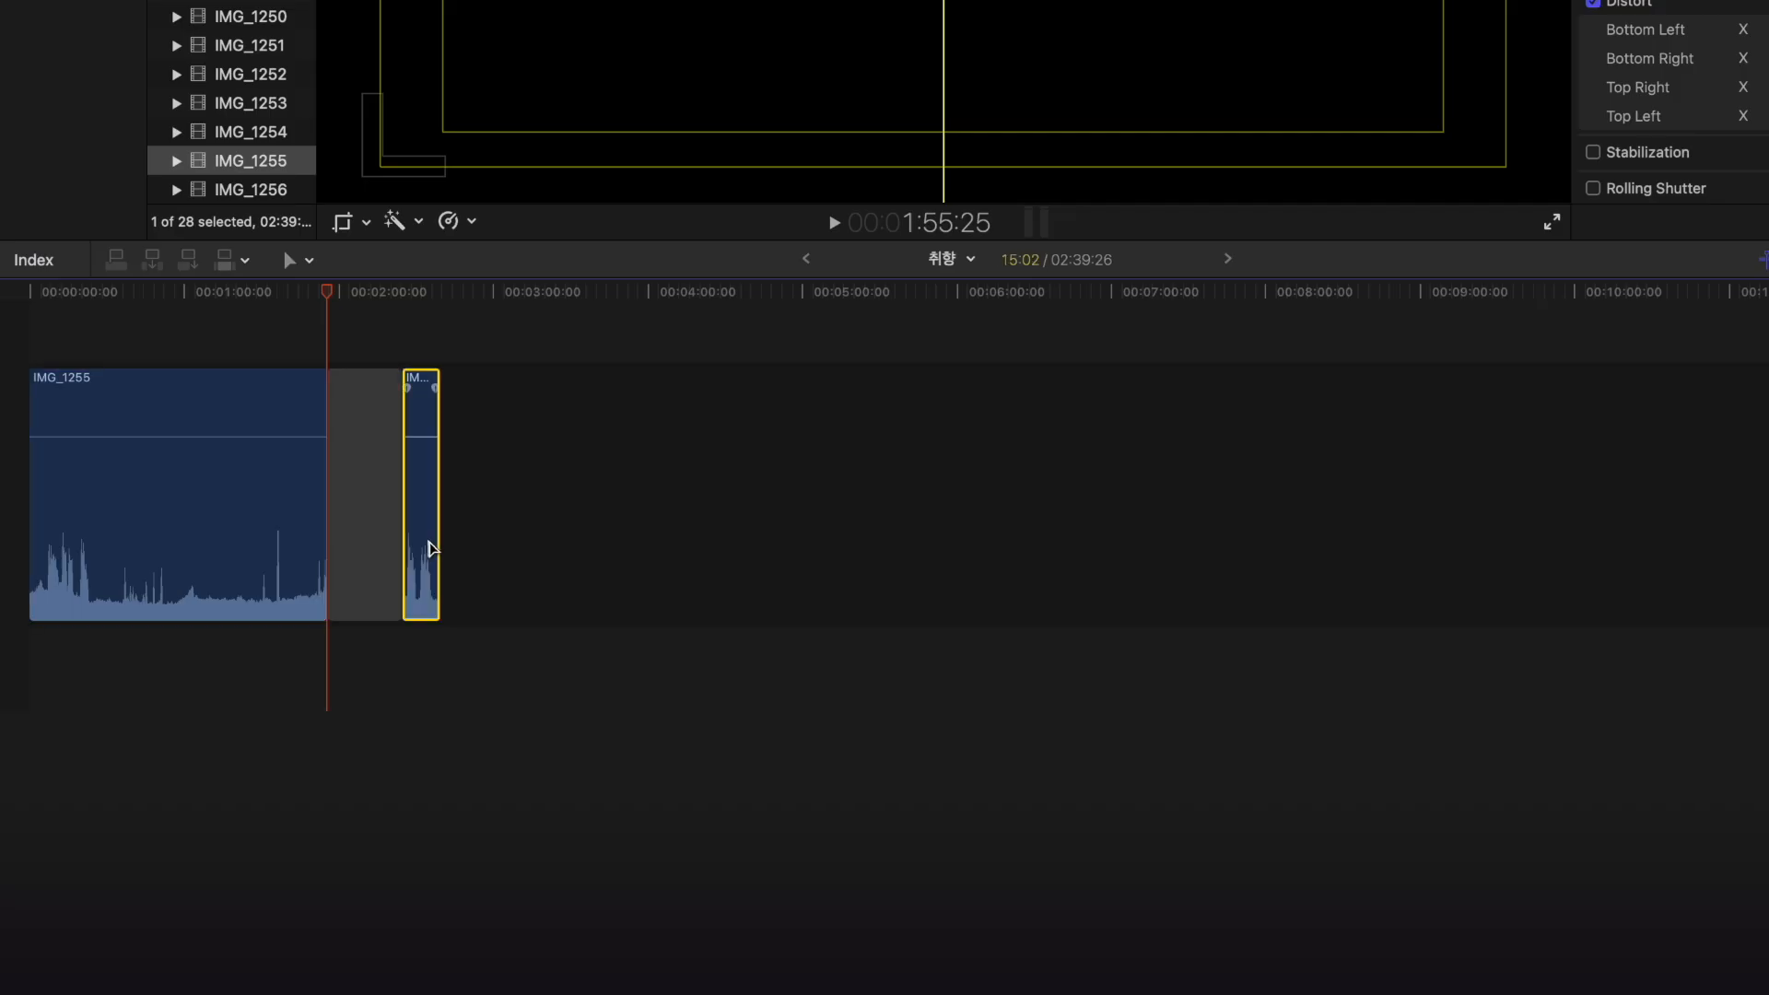
{"action": "left_click_drag", "start_coordinate": [634, 565], "coordinate": [1768, 559]}
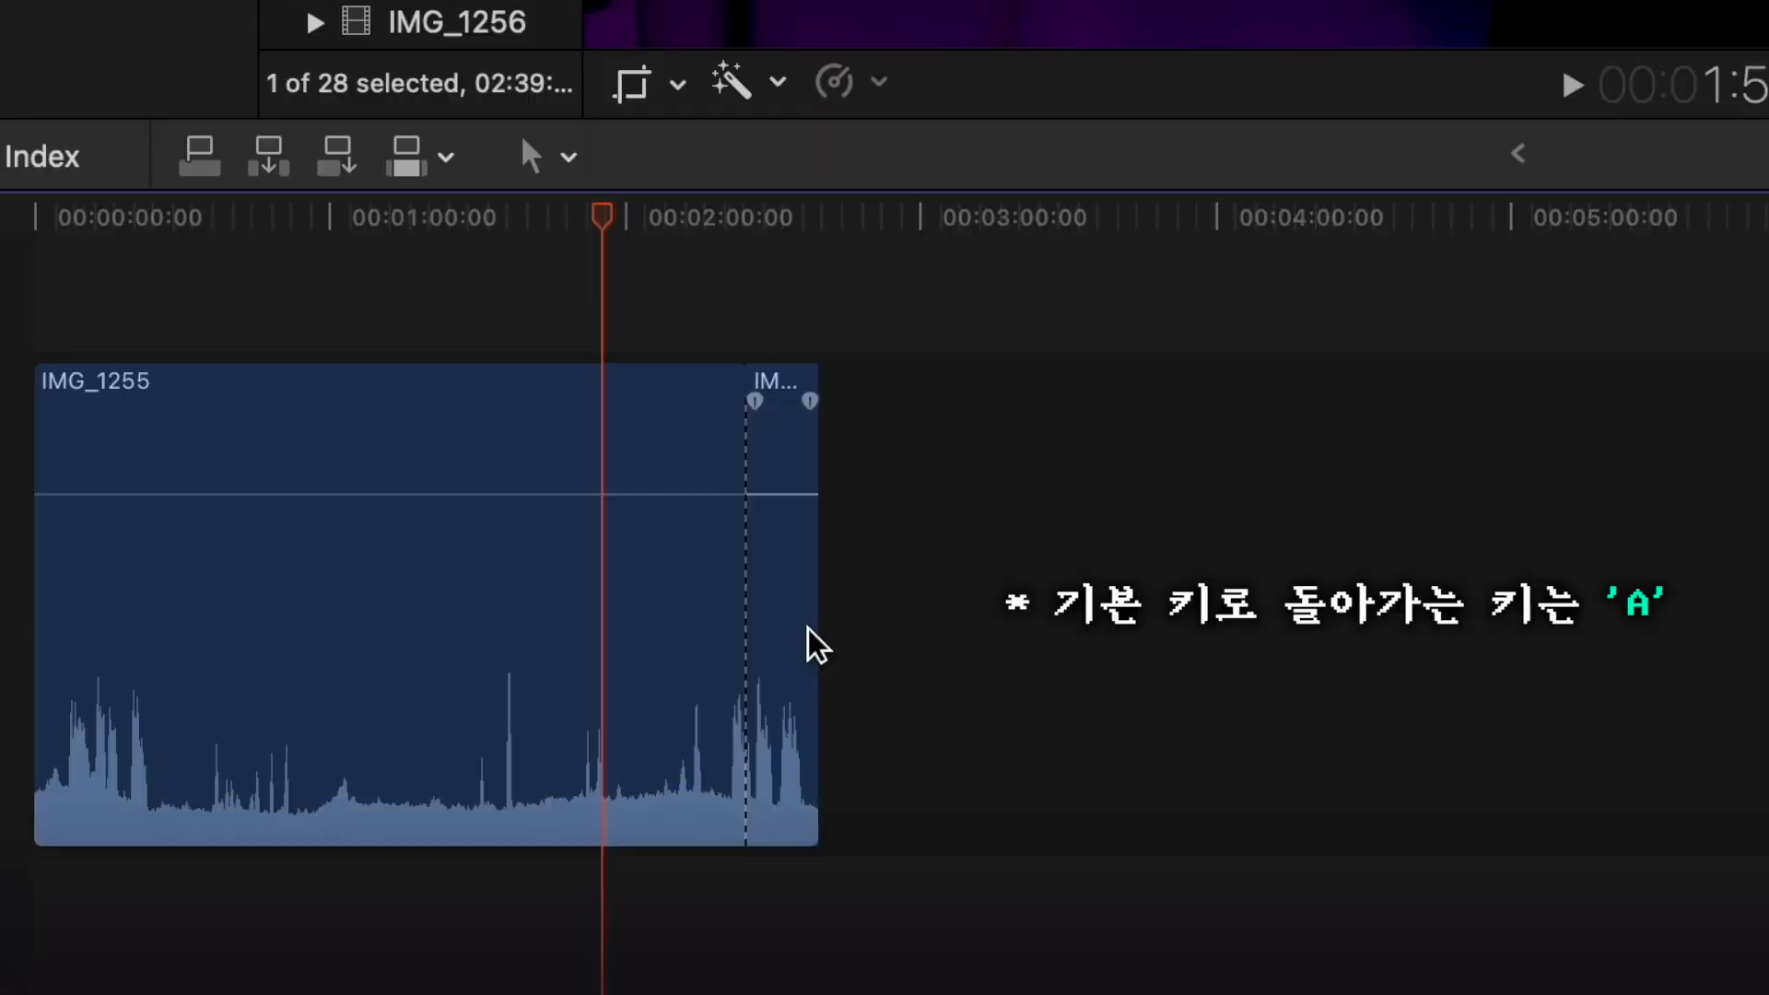
- Try moving the short second IMG_1255 piece later with the Select tool, and move it much later with the Position tool
{"action": "left_click_drag", "start_coordinate": [810, 644], "coordinate": [1007, 624]}
{"action": "left_click_drag", "start_coordinate": [801, 610], "coordinate": [1138, 610]}
{"action": "key", "text": "p"}
{"action": "left_click_drag", "start_coordinate": [783, 620], "coordinate": [1768, 598]}
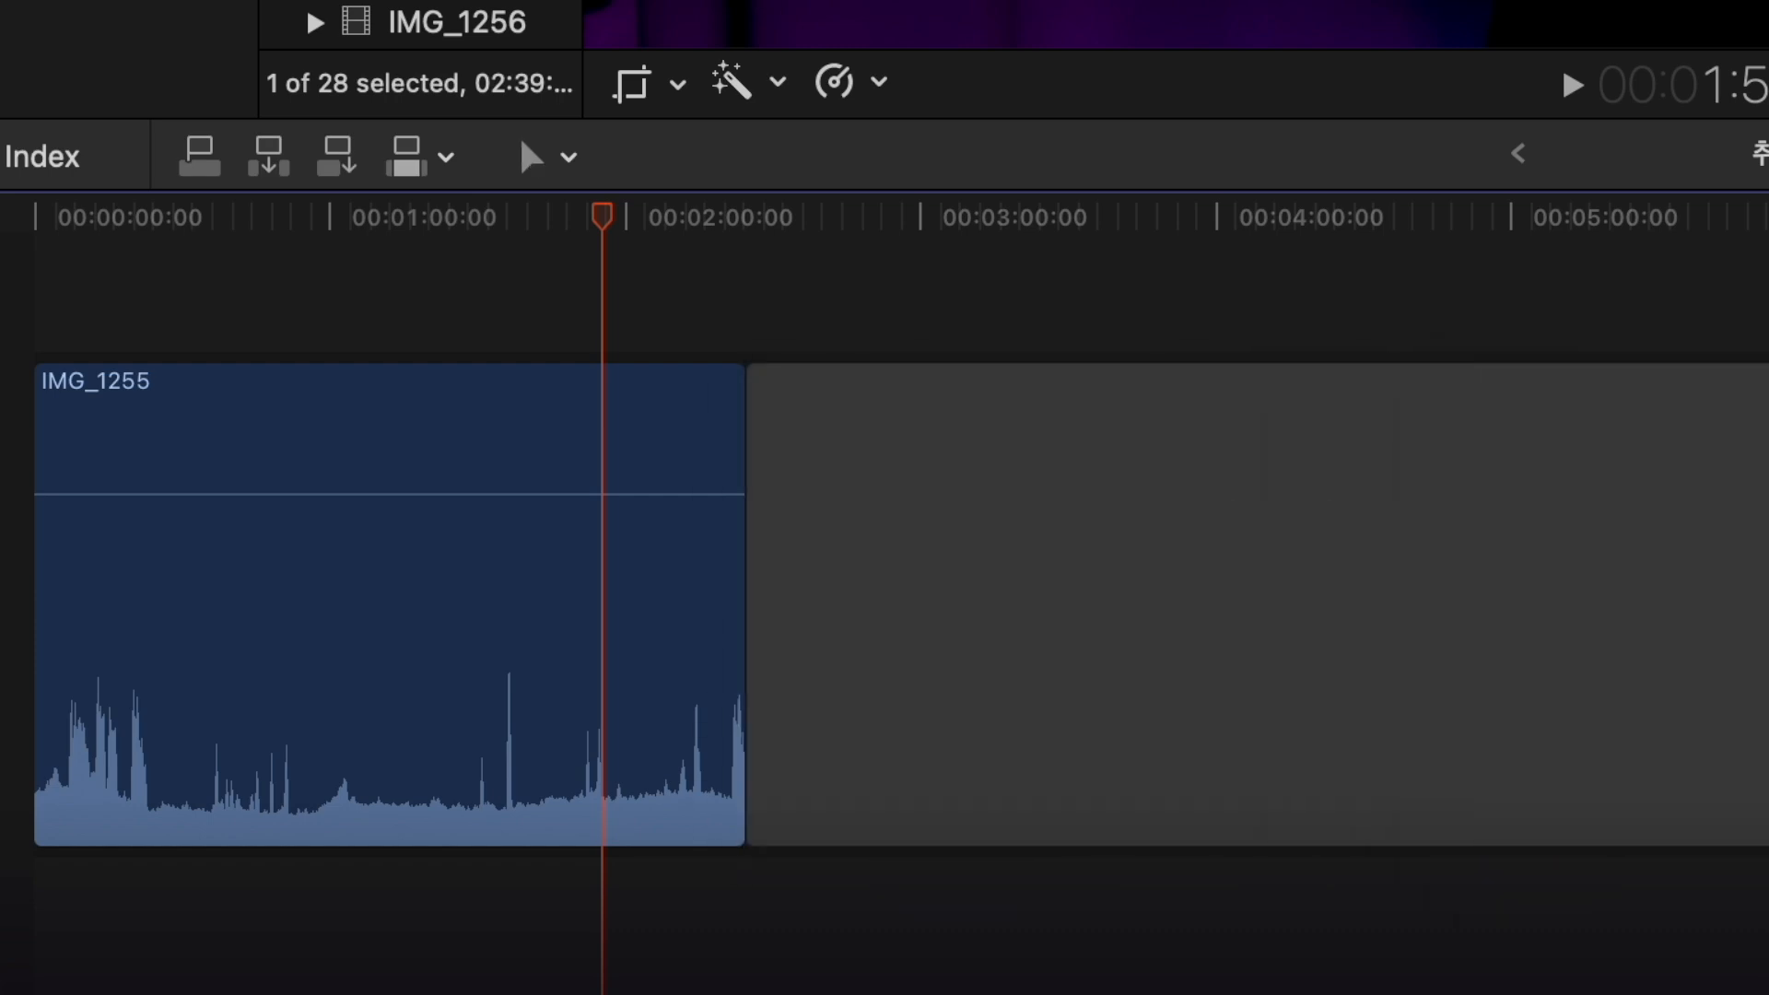